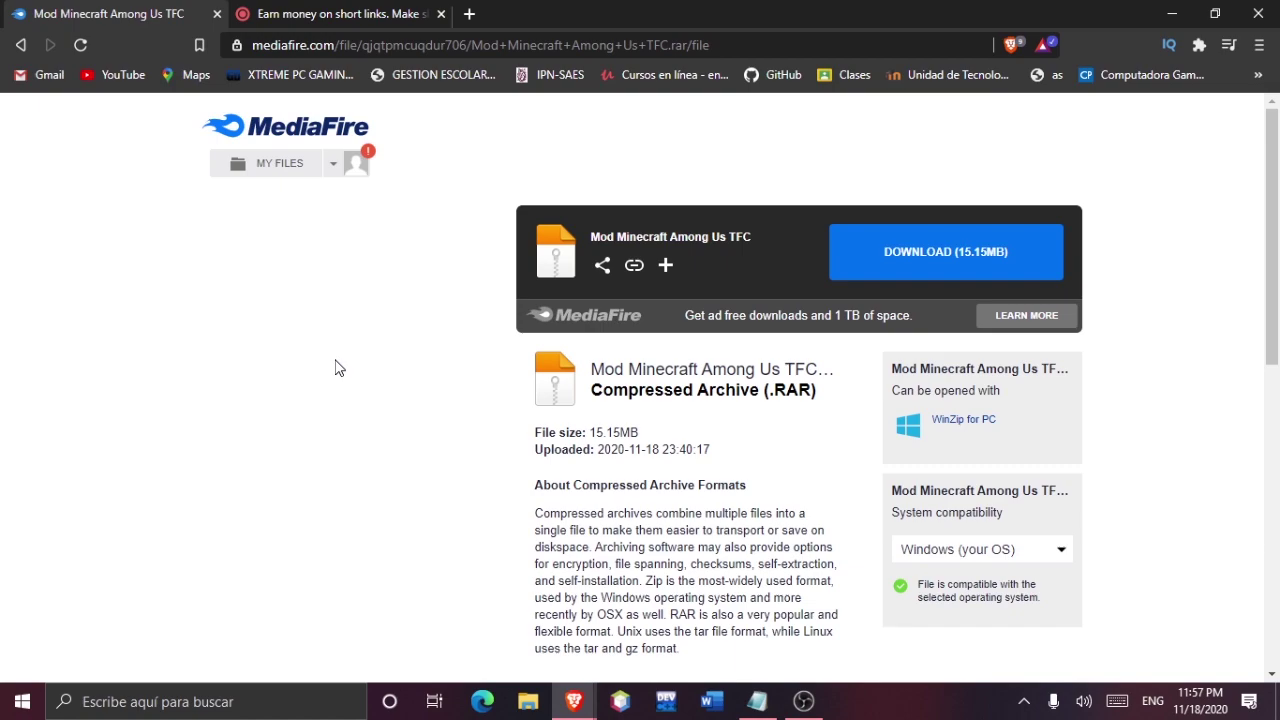
Step: Pass the human check of the ouo.io short link and follow its link to the MediaFire download page
left_click(310, 12)
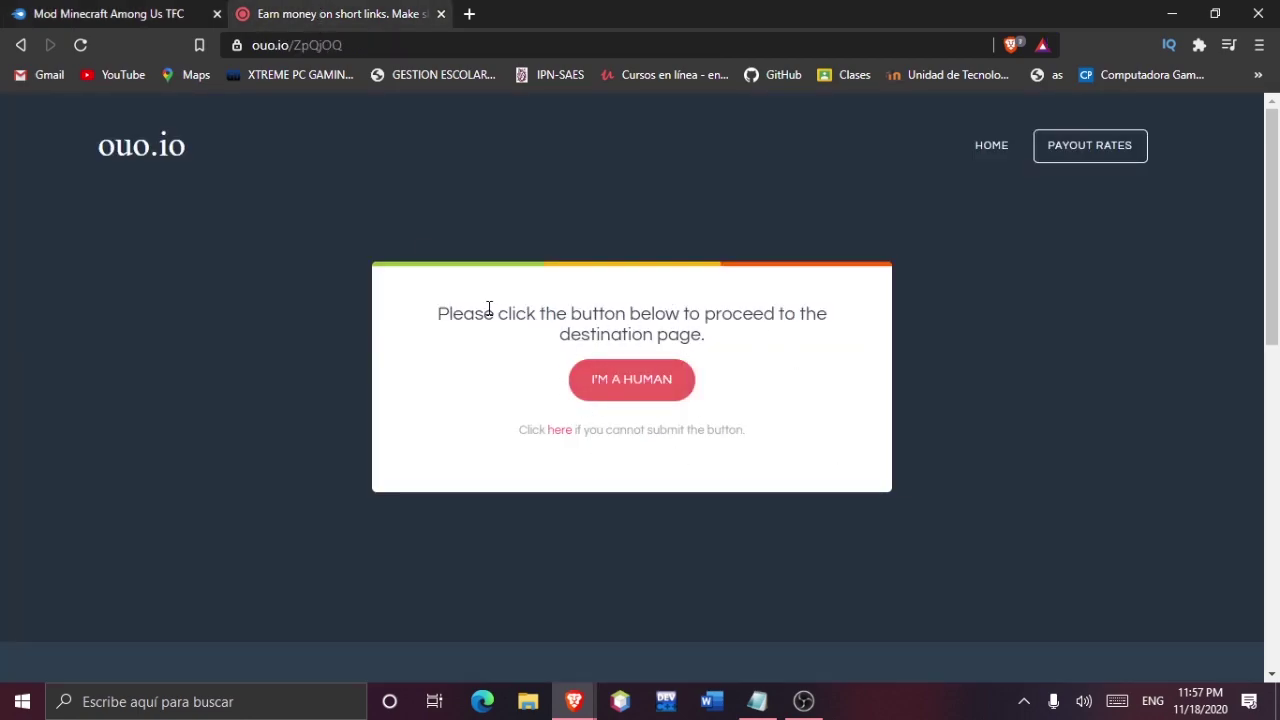
left_click(617, 400)
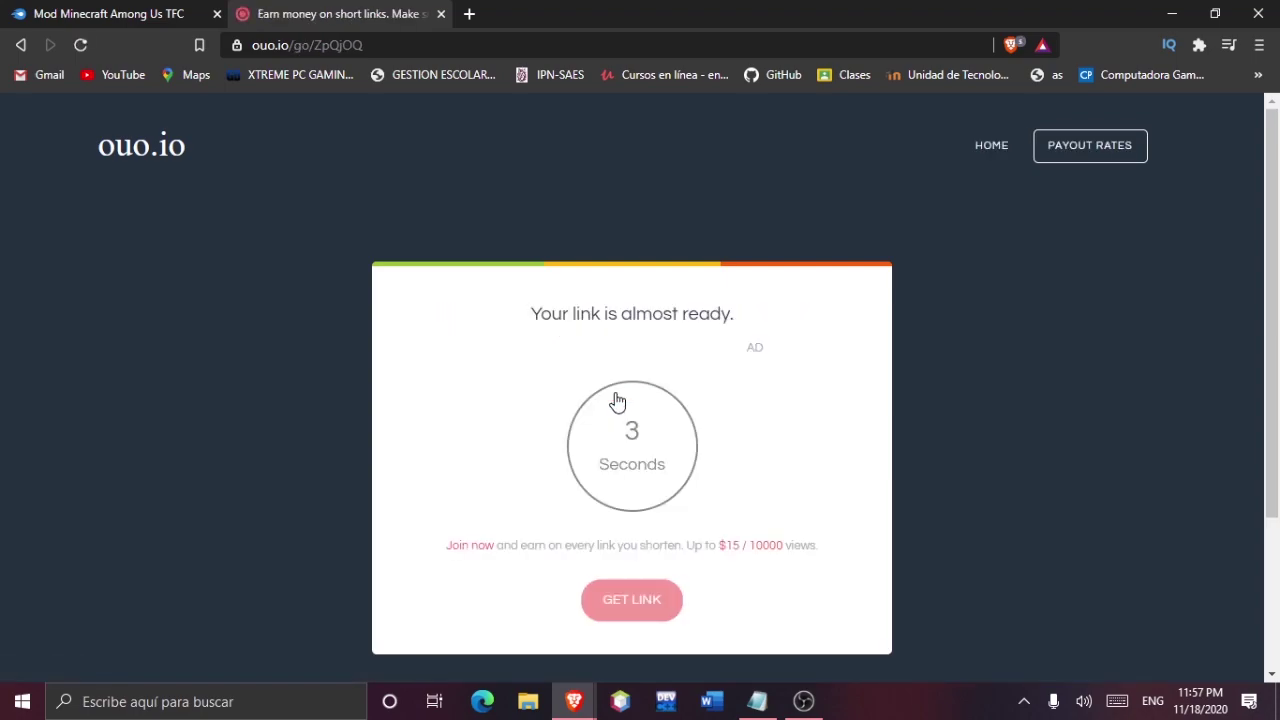
scroll(617, 400, "down", 1)
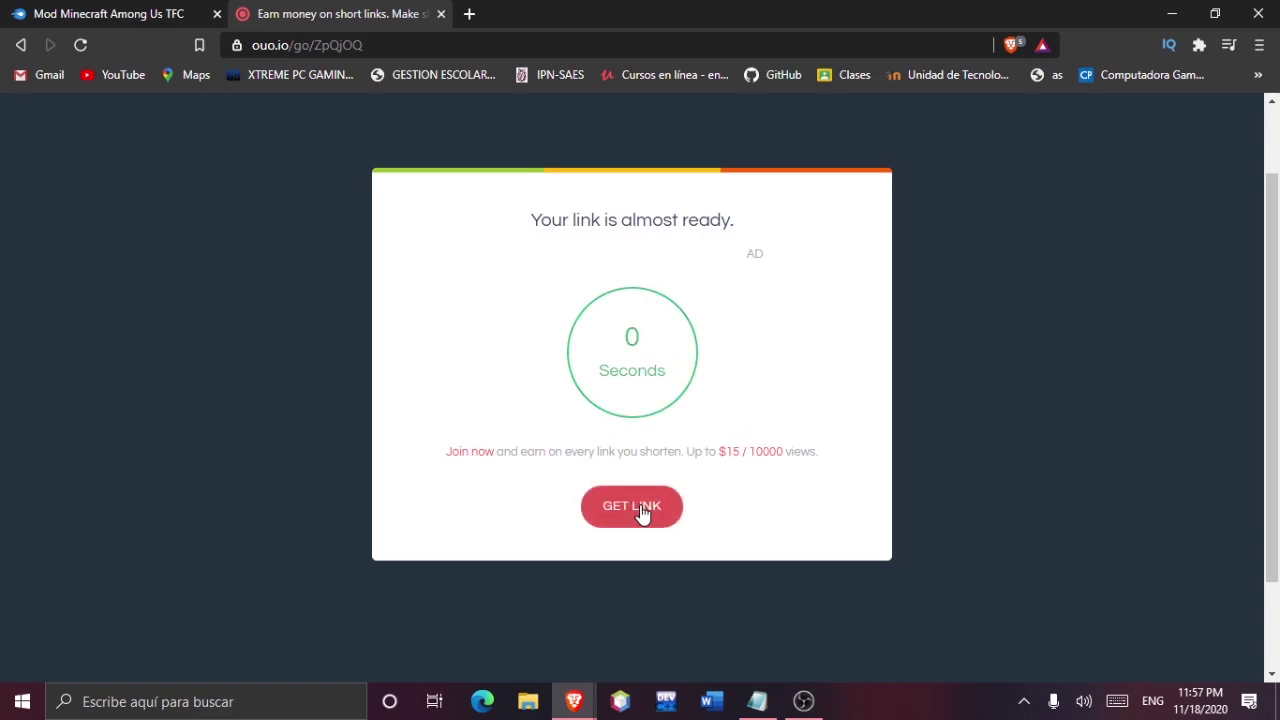
left_click(640, 510)
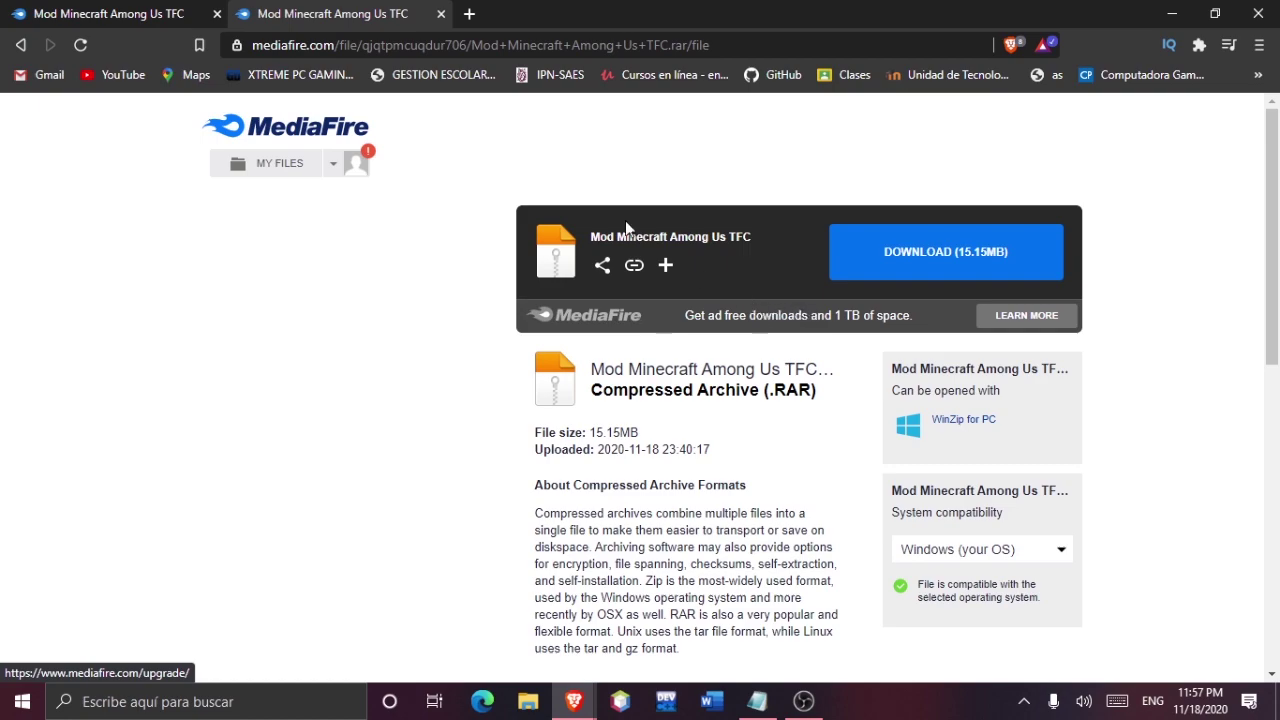
Step: Download the Mod Minecraft Among Us TFC archive from MediaFire and save it to the Escritorio folder
left_click(205, 12)
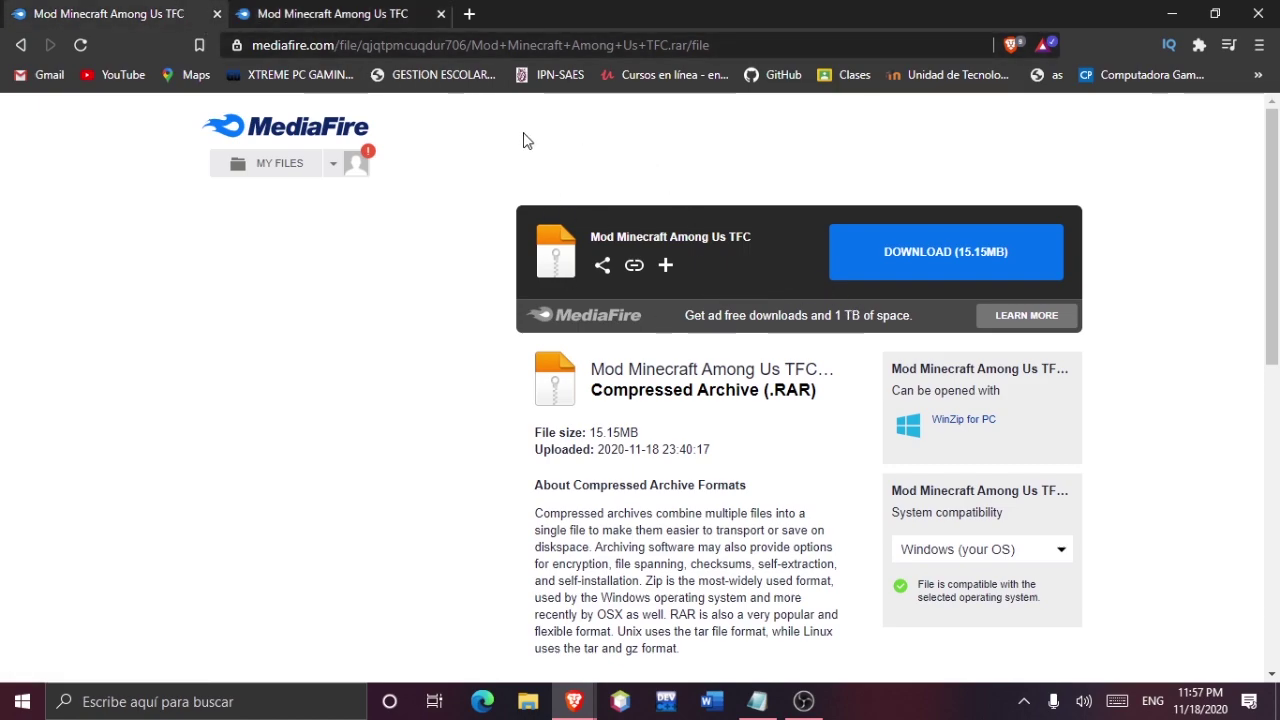
left_click(920, 272)
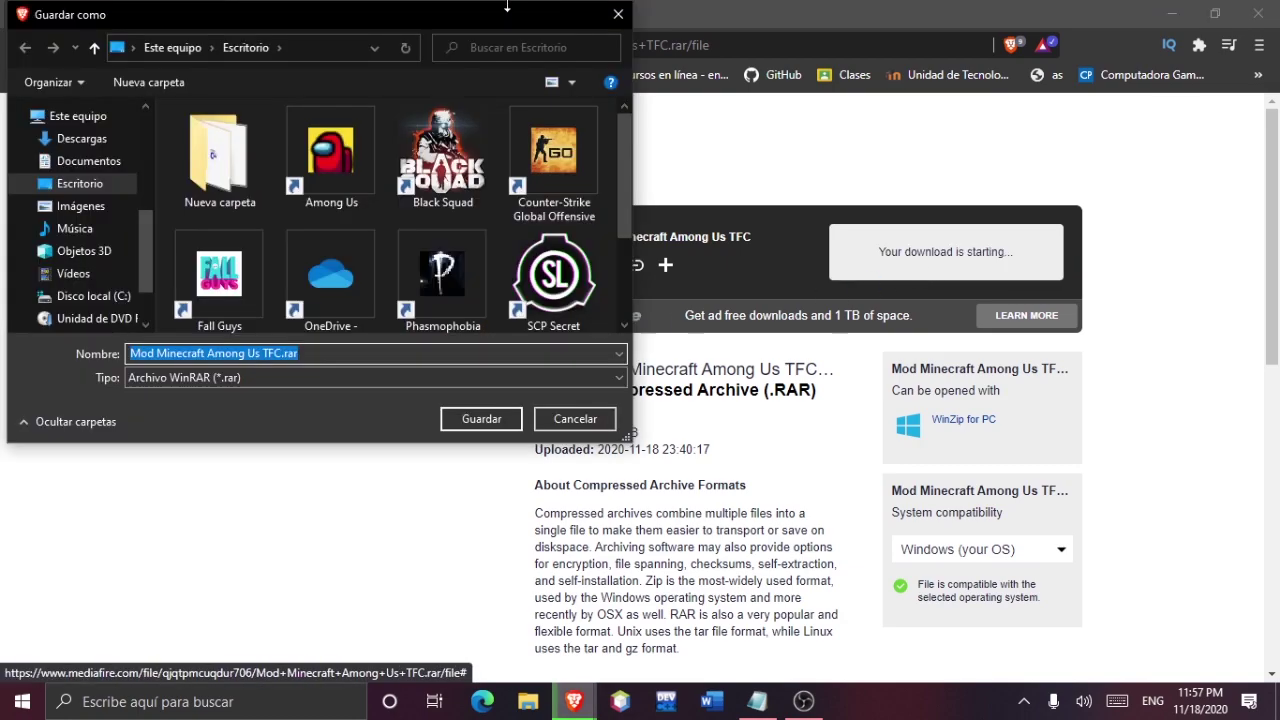
left_click_drag(507, 7, 967, 87)
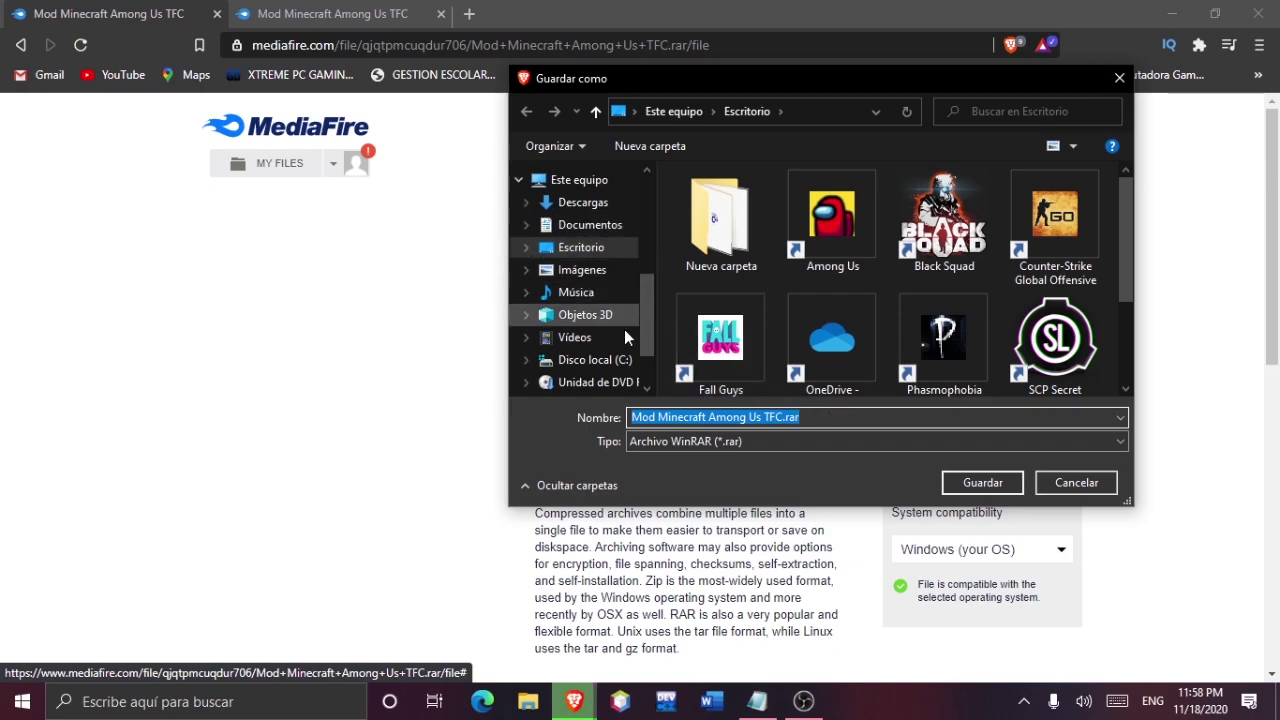
left_click(964, 483)
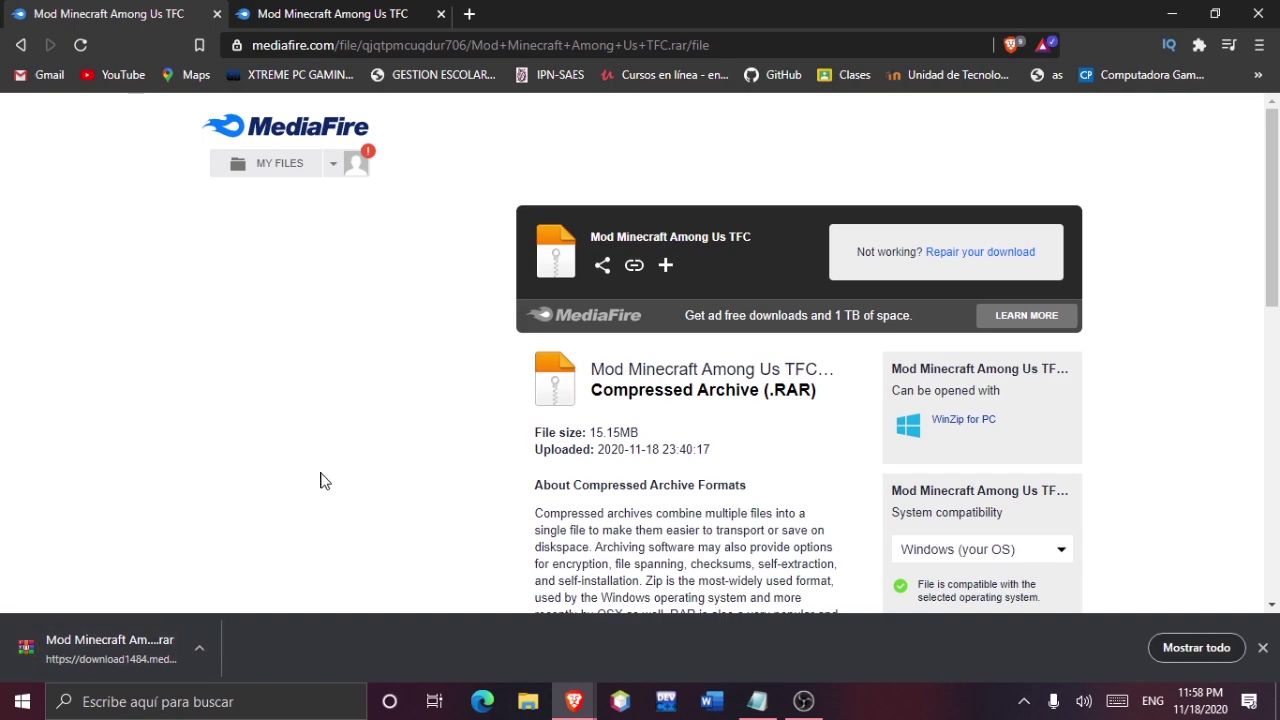
Step: Show the downloaded archive in its folder and try to move it to the desktop, skipping the identically named file
left_click(200, 647)
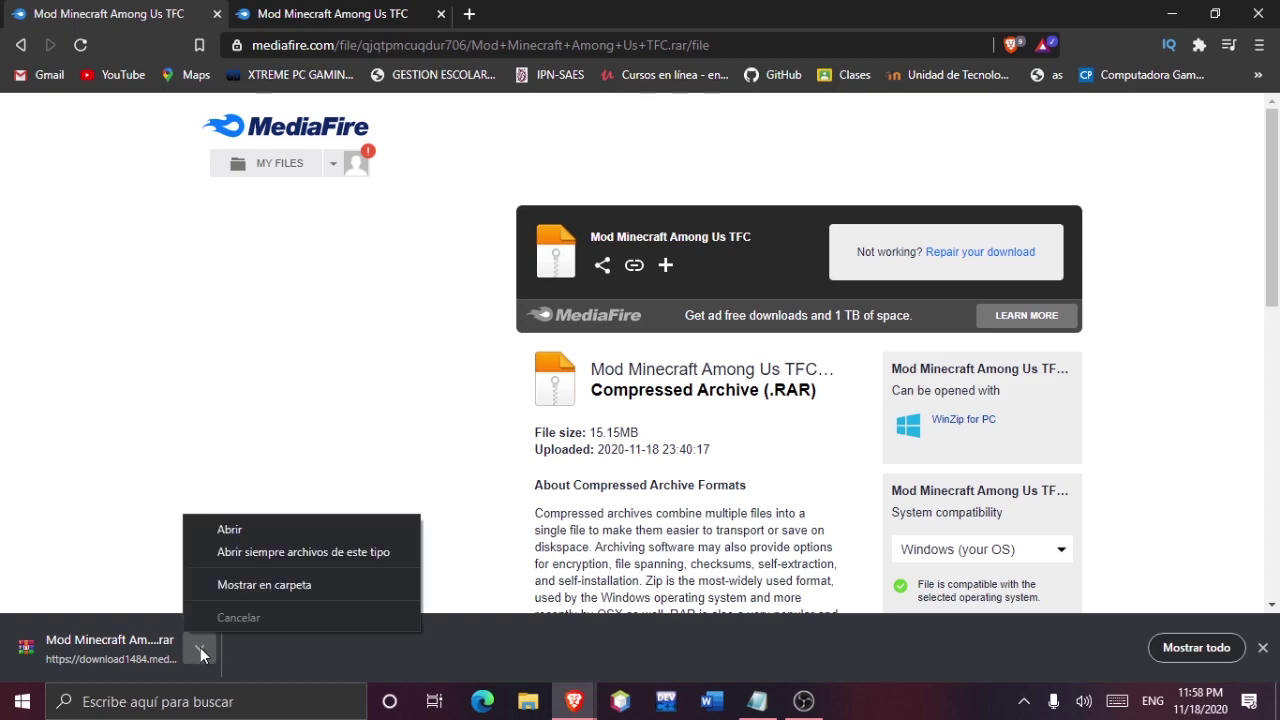
left_click(276, 586)
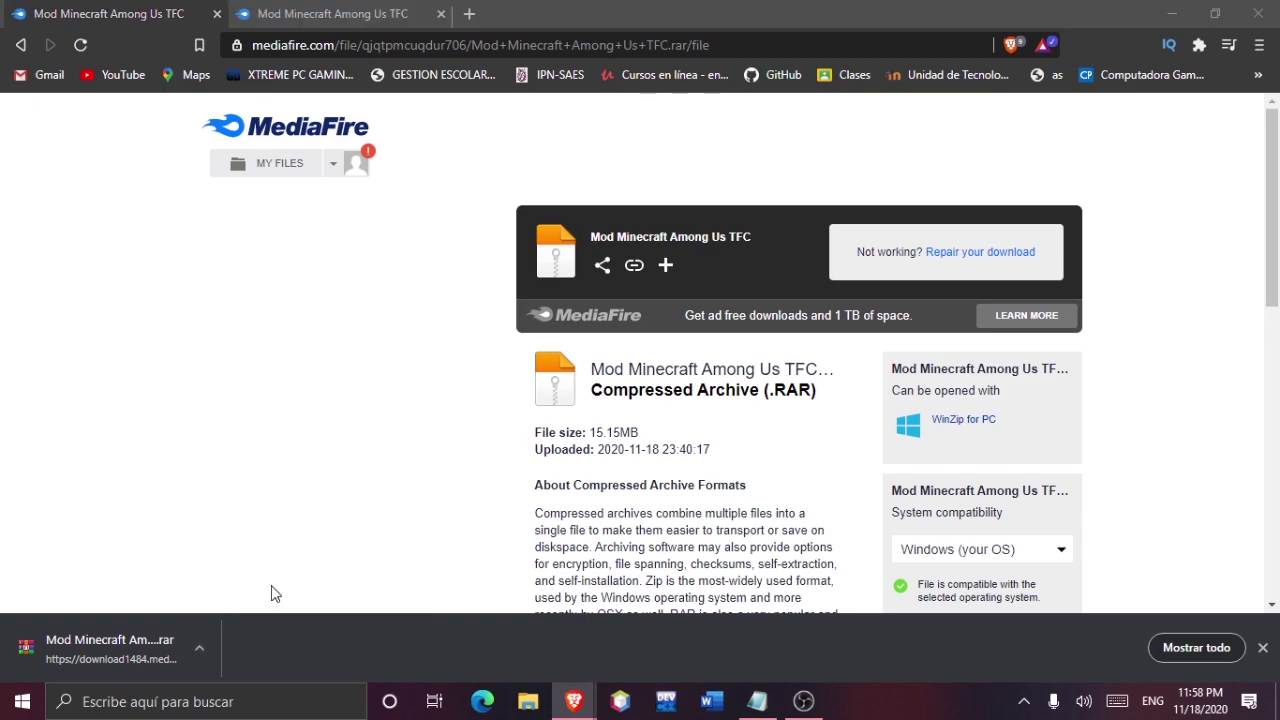
scroll(322, 333, "up", 3)
scroll(311, 344, "down", 1)
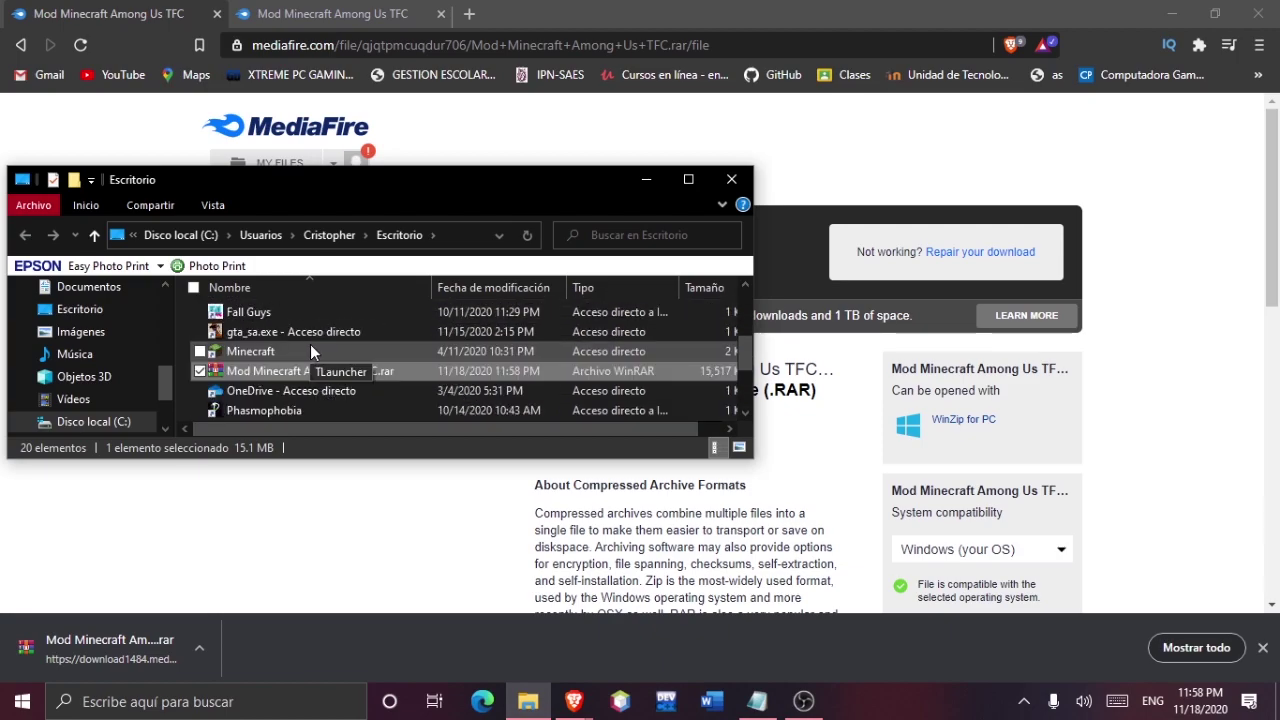
scroll(342, 370, "up", 1)
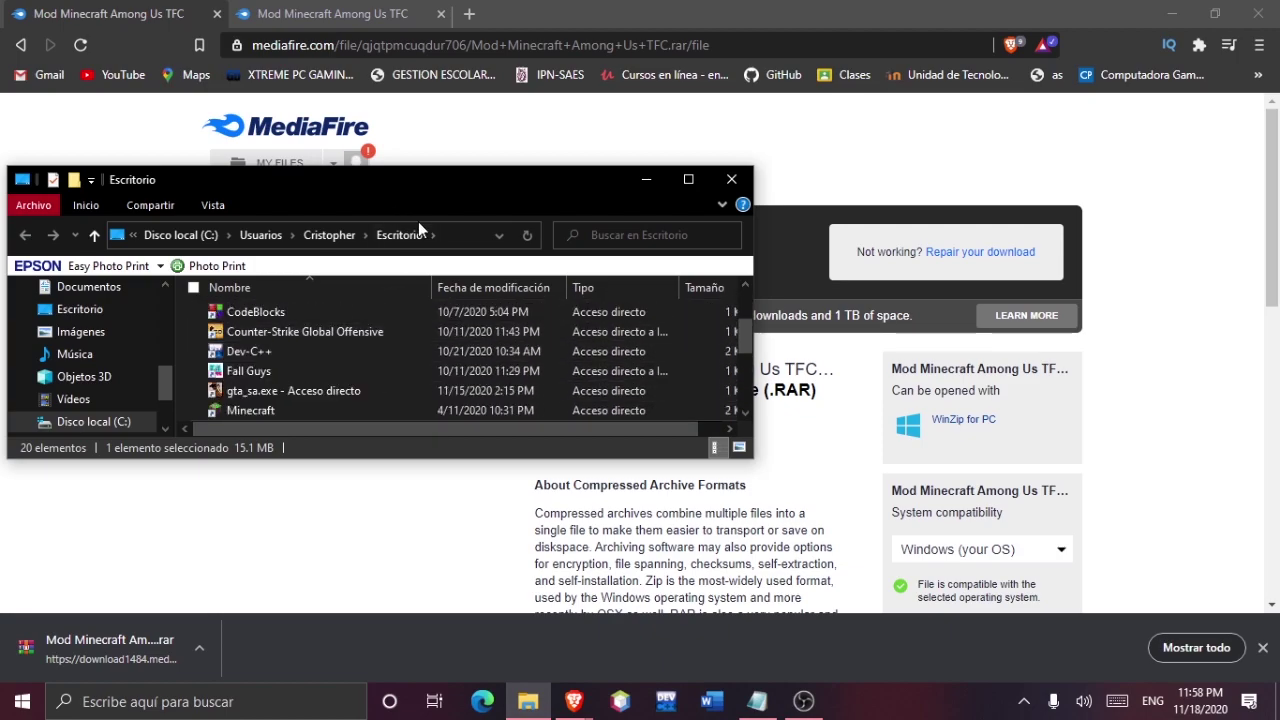
scroll(284, 405, "down", 1)
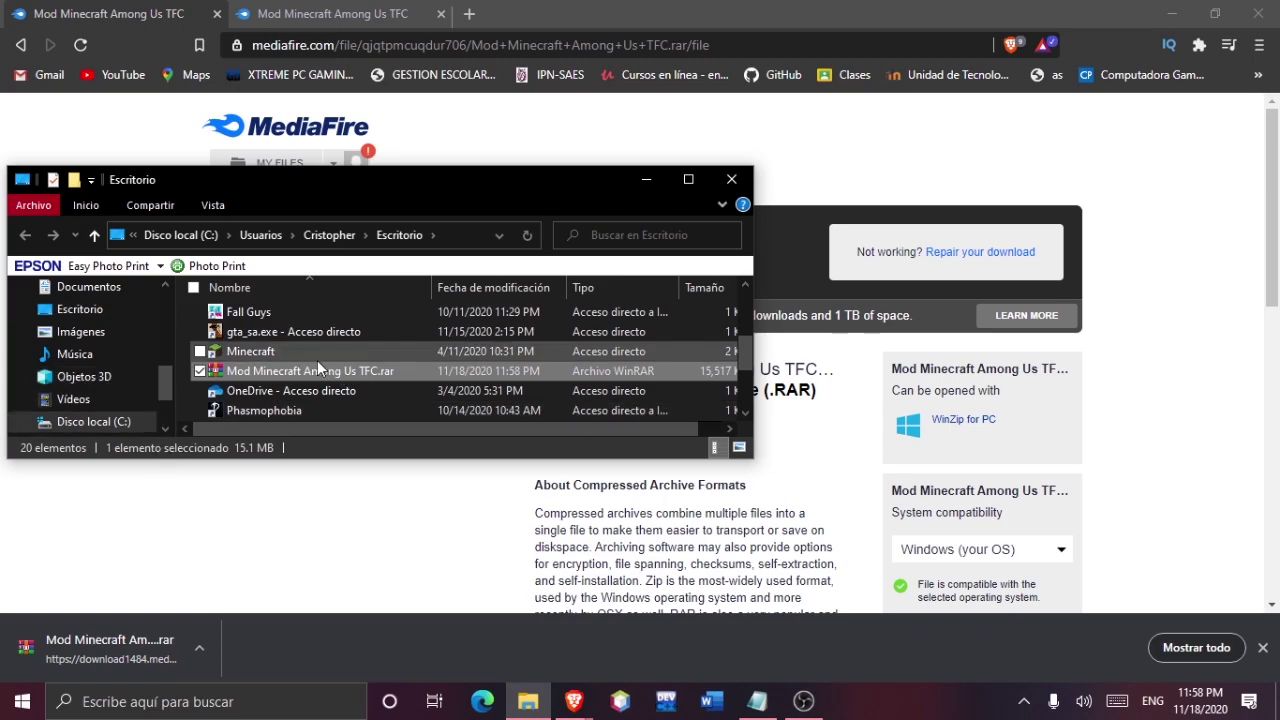
left_click_drag(297, 381, 703, 362)
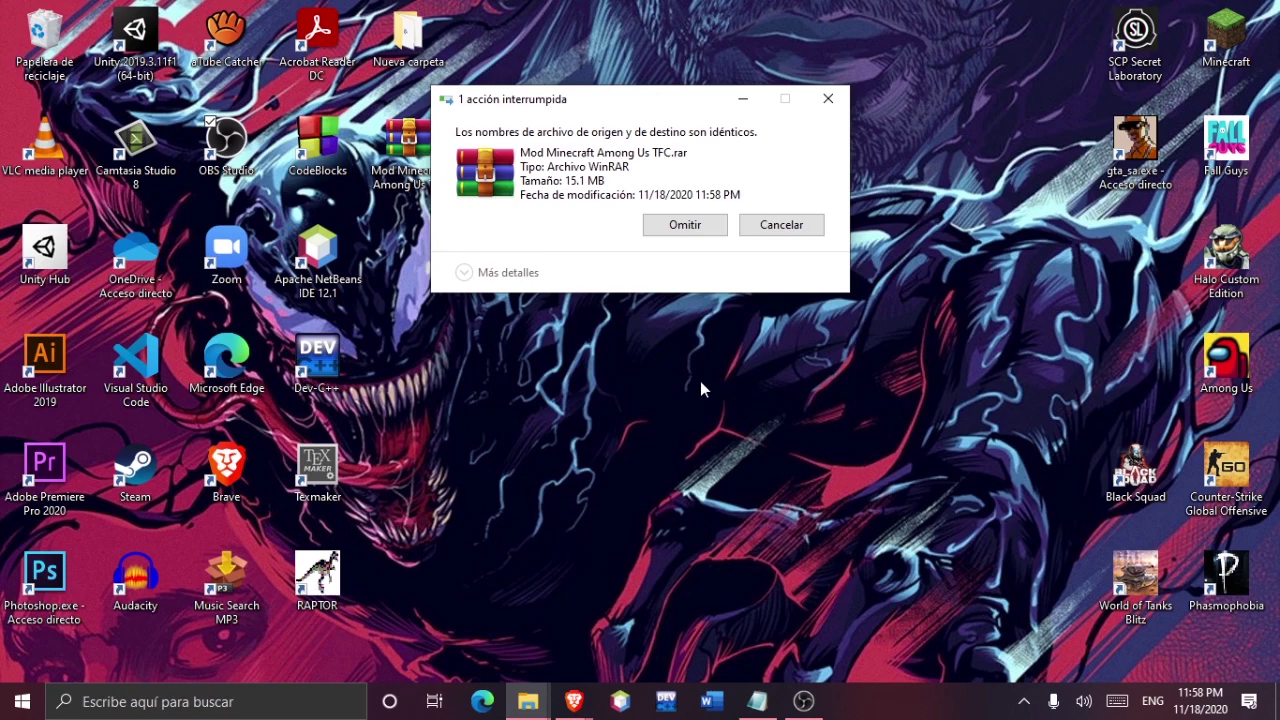
left_click(679, 230)
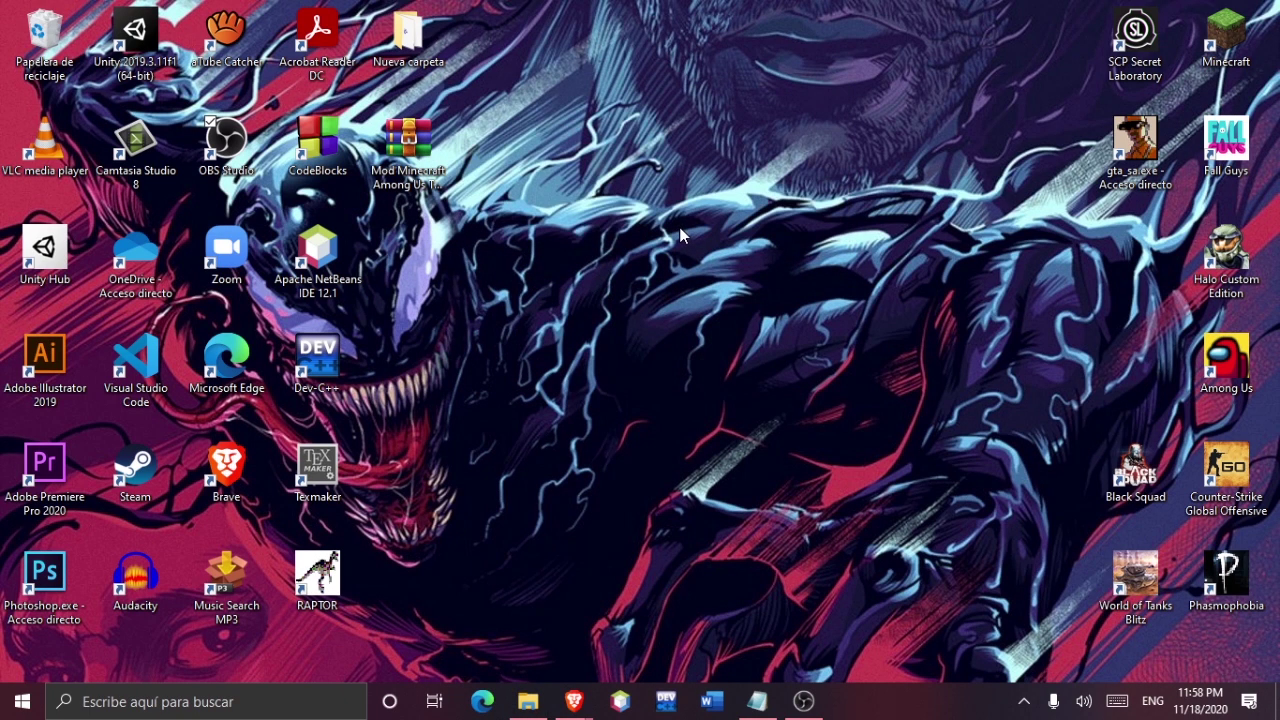
Step: Move the mod archive to an empty area in the middle of the desktop and extract it there
left_click_drag(405, 150, 757, 270)
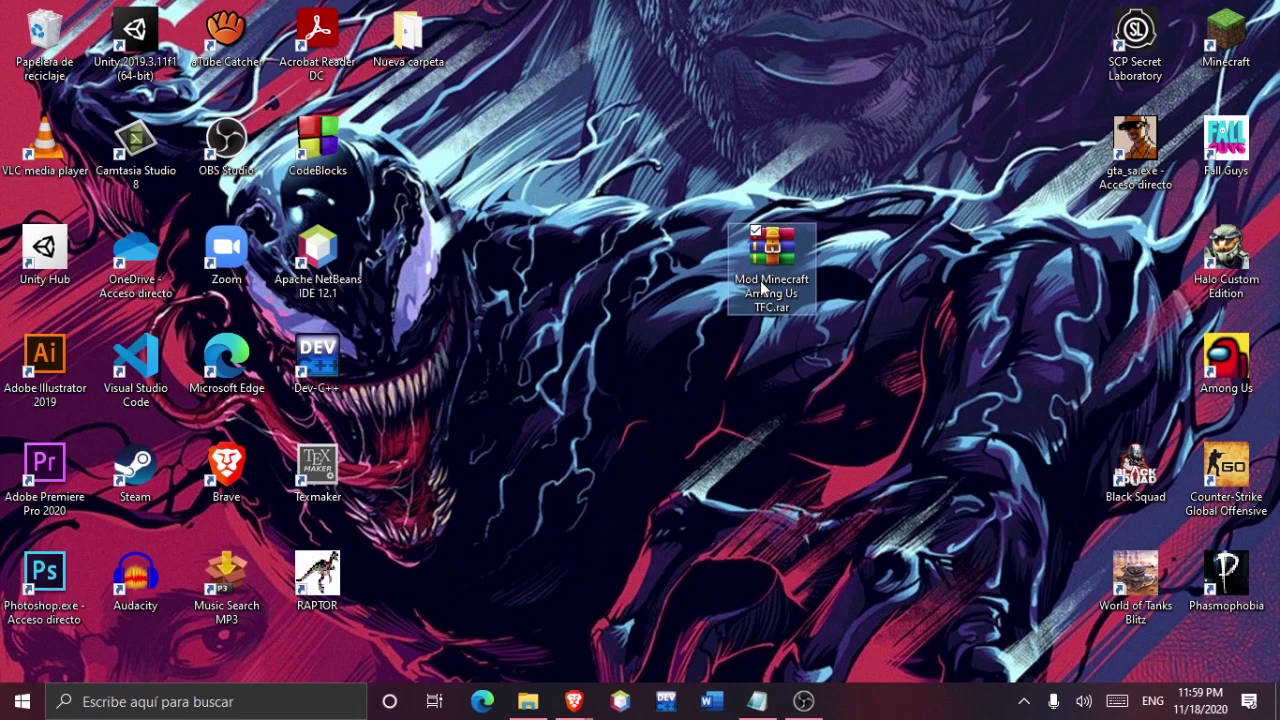
right_click(760, 290)
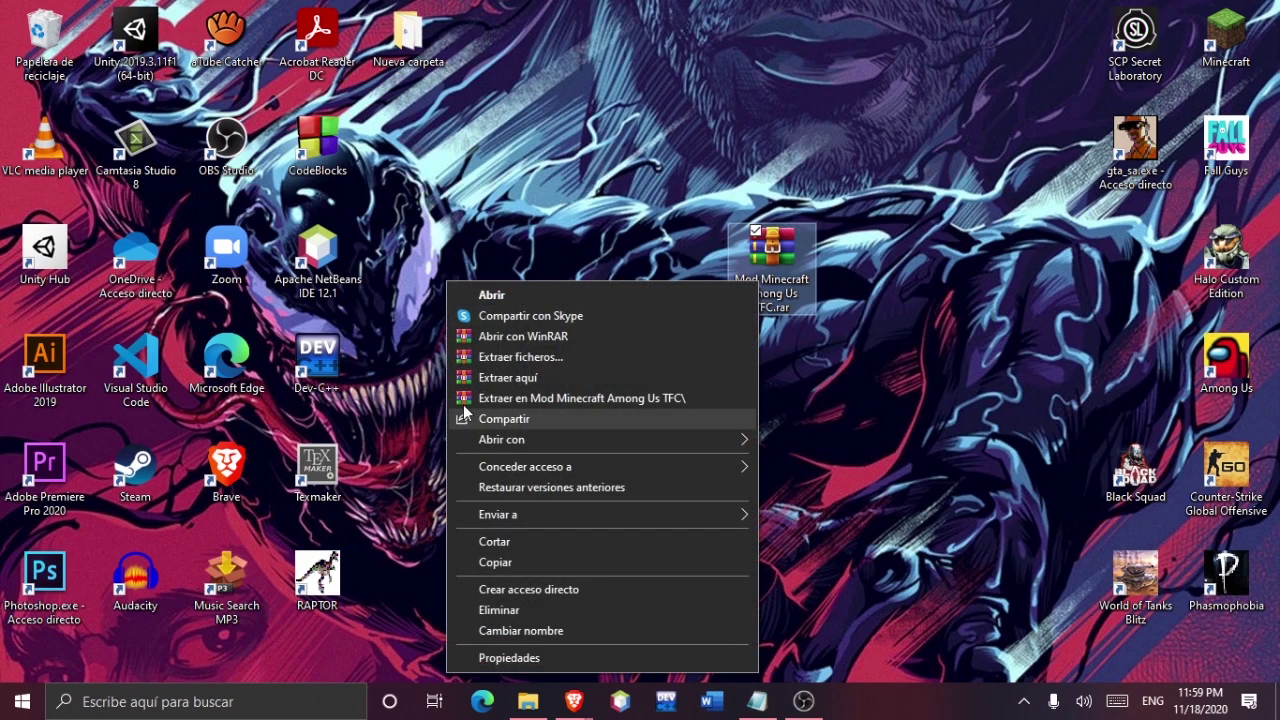
left_click(507, 380)
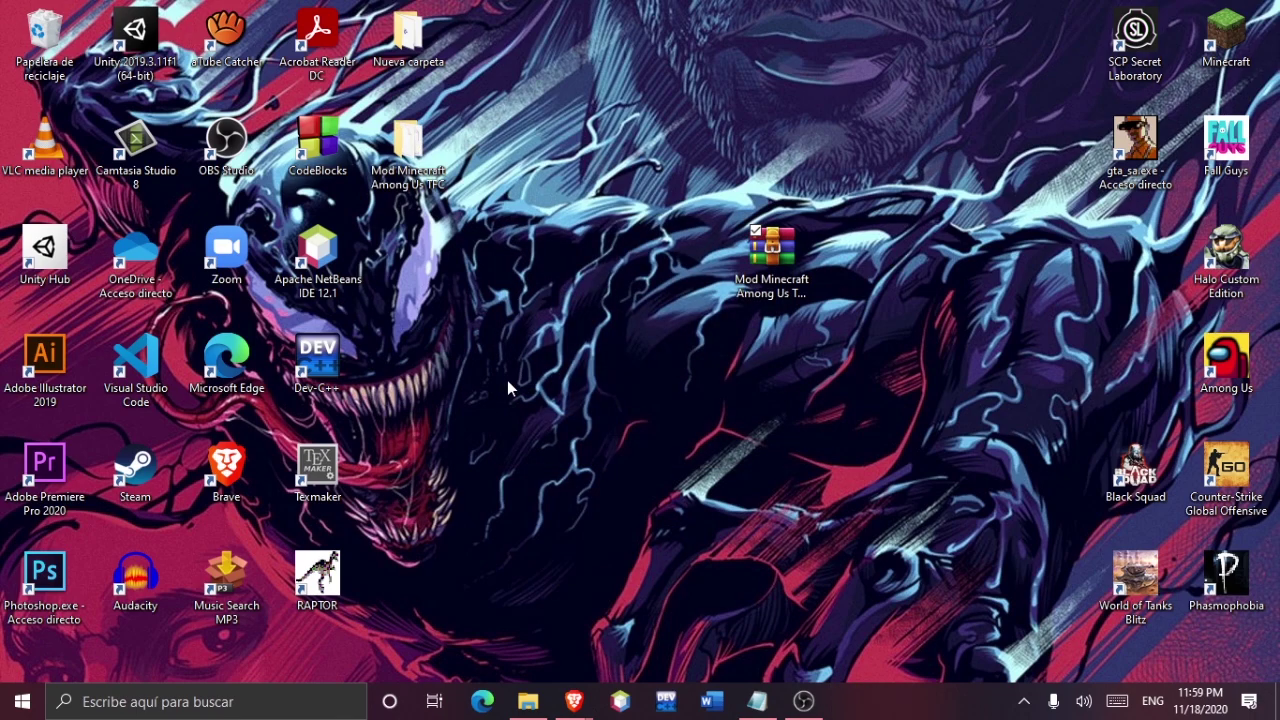
Step: Place the extracted Mod Minecraft Among Us TFC folder beside the archive on the desktop
left_click_drag(411, 165, 669, 252)
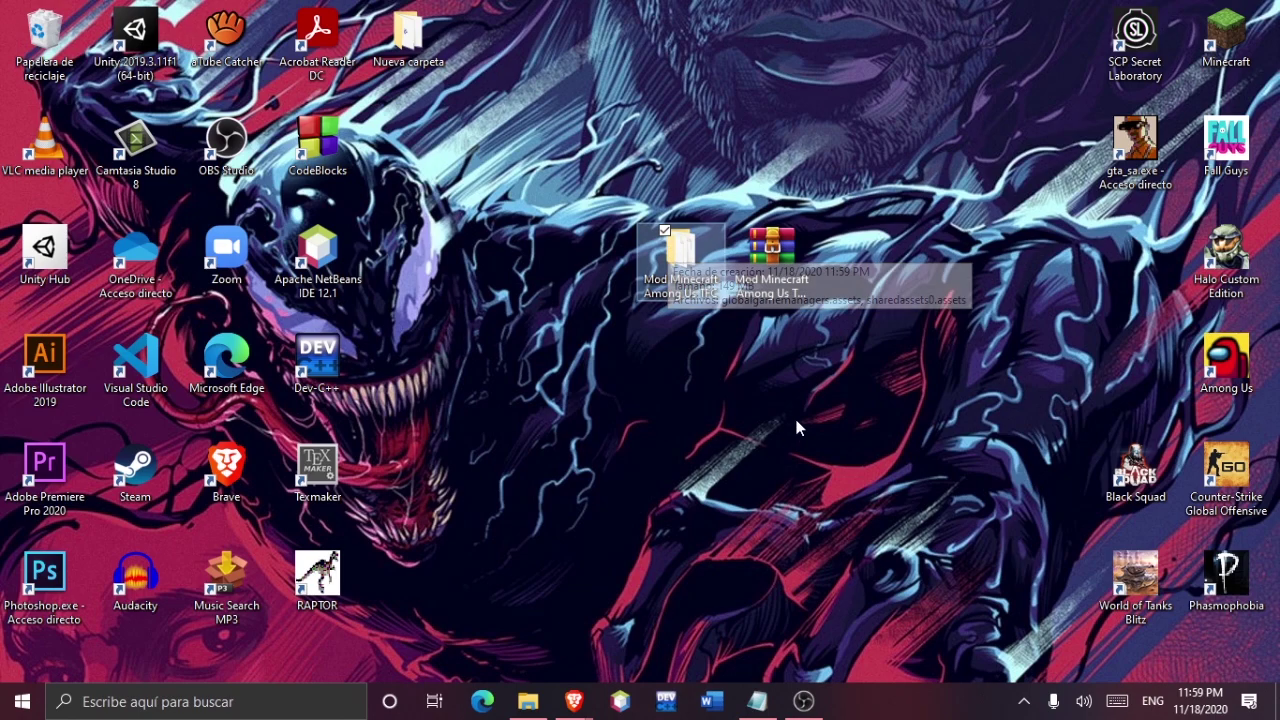
left_click_drag(846, 203, 733, 291)
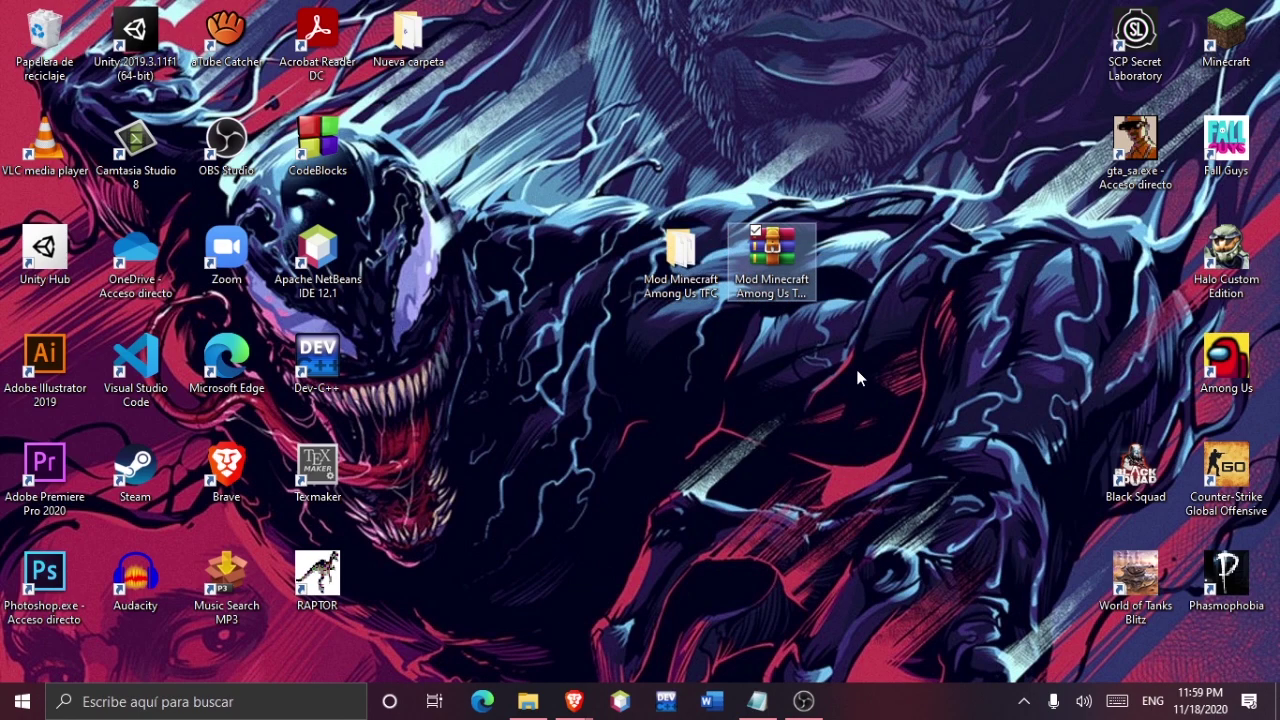
left_click(886, 374)
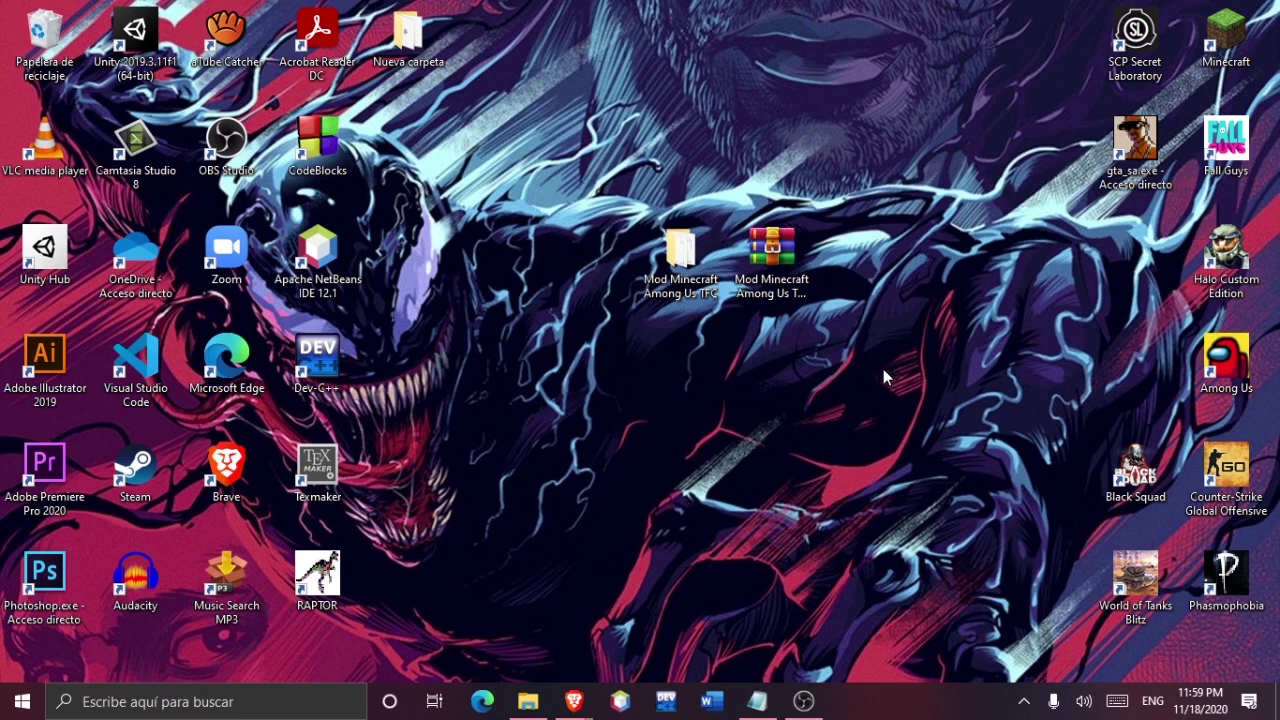
Step: Open the extracted mod folder to examine its asset files, and minimize its window
left_click(688, 252)
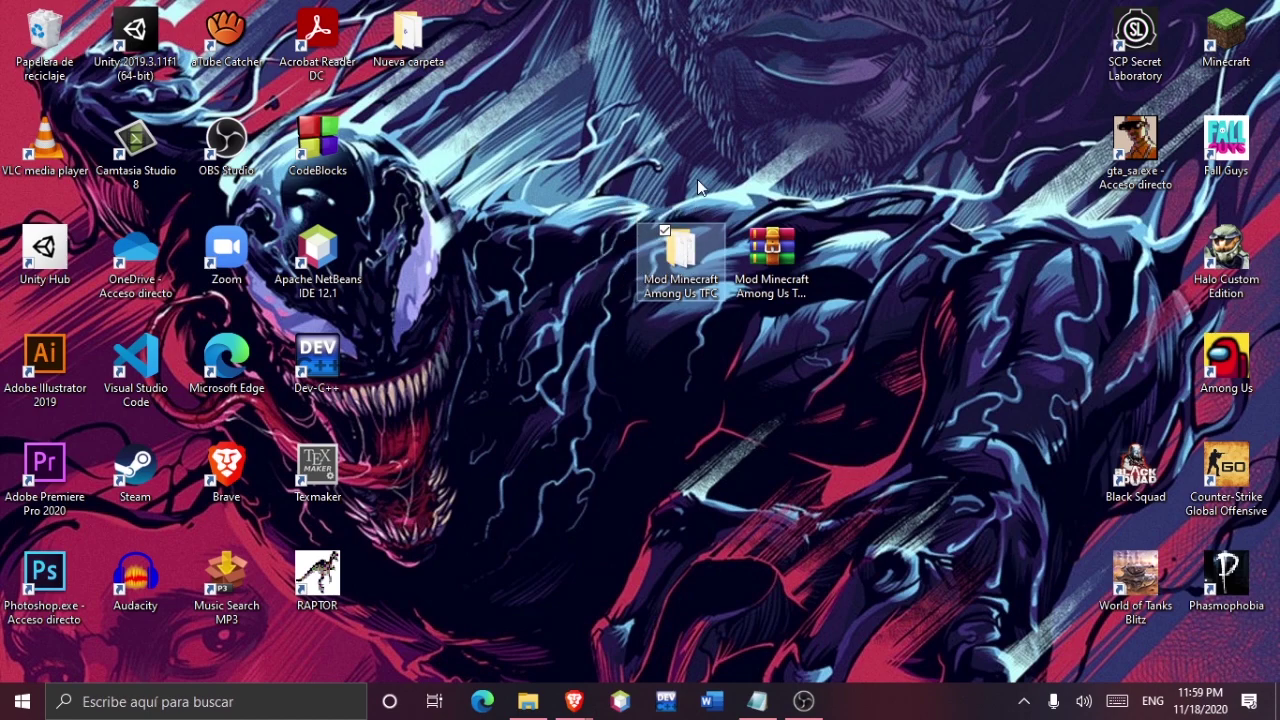
double_click(681, 258)
left_click_drag(458, 388, 432, 325)
left_click_drag(546, 213, 732, 178)
left_click_drag(638, 331, 658, 371)
left_click(658, 366)
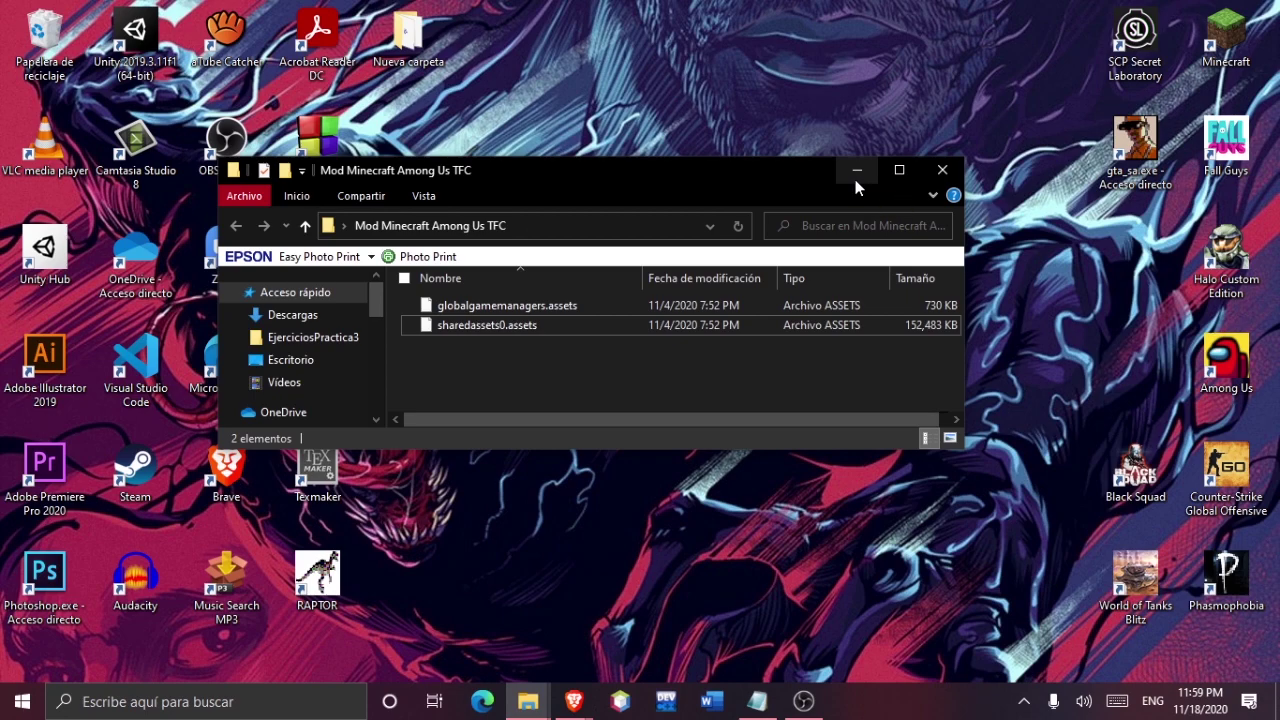
left_click(856, 172)
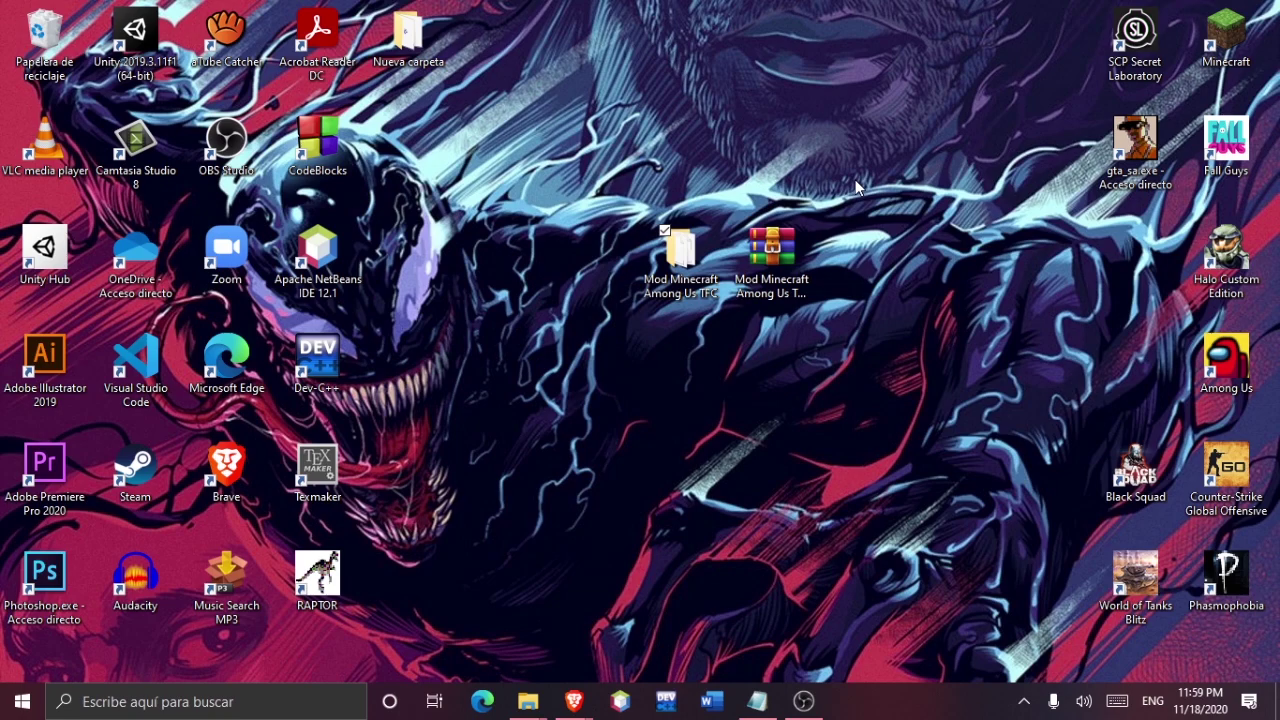
mouse_move(1236, 358)
left_mouse_down()
mouse_move(1147, 373)
mouse_move(1226, 375)
left_mouse_up()
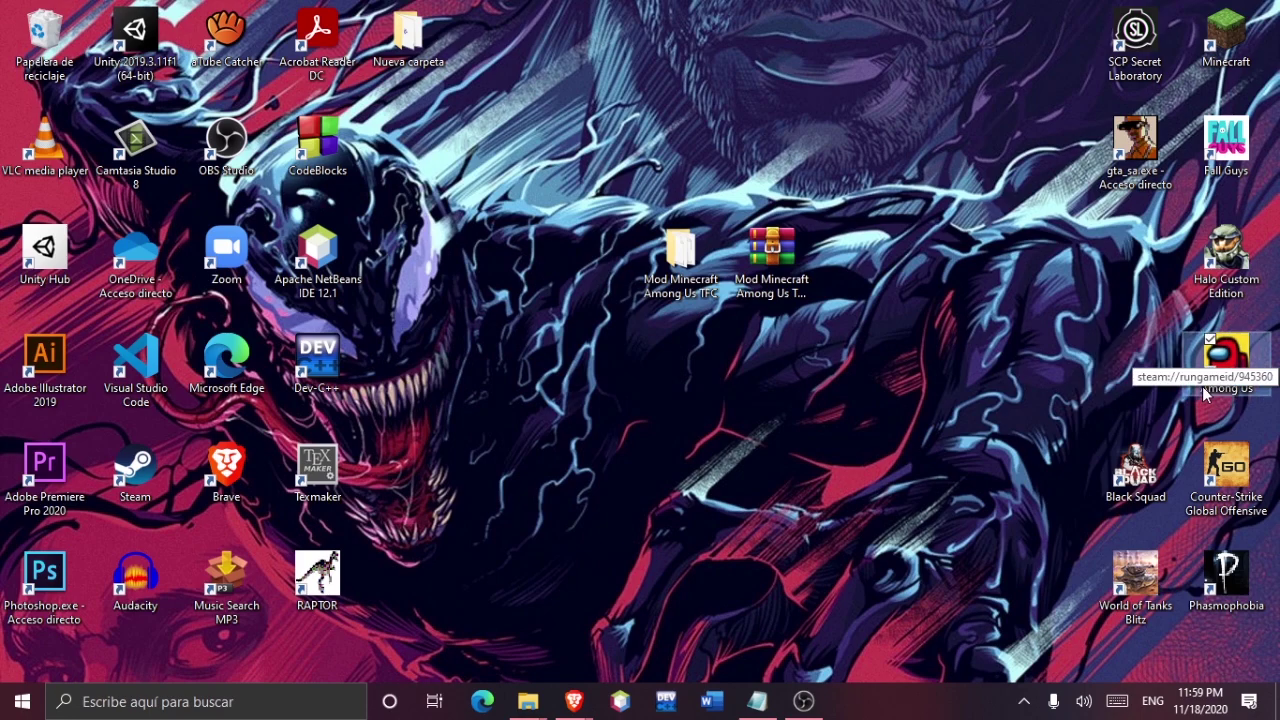
right_click(1226, 375)
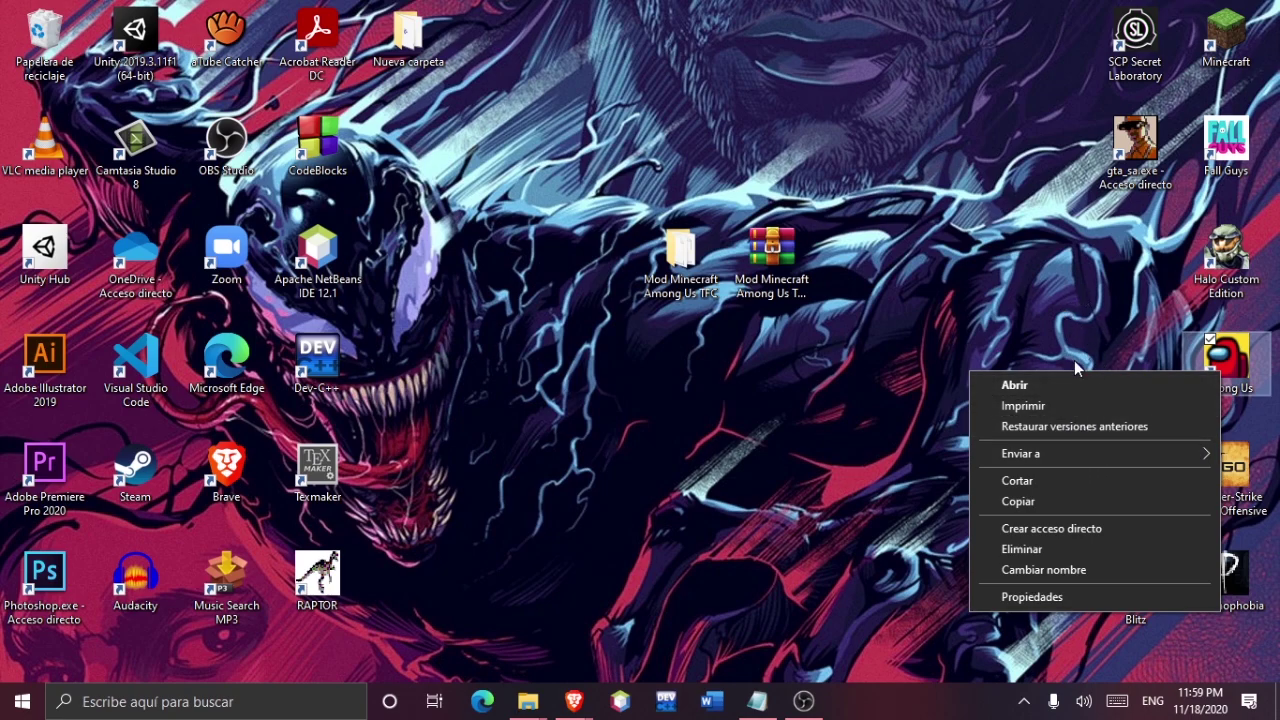
left_click(740, 190)
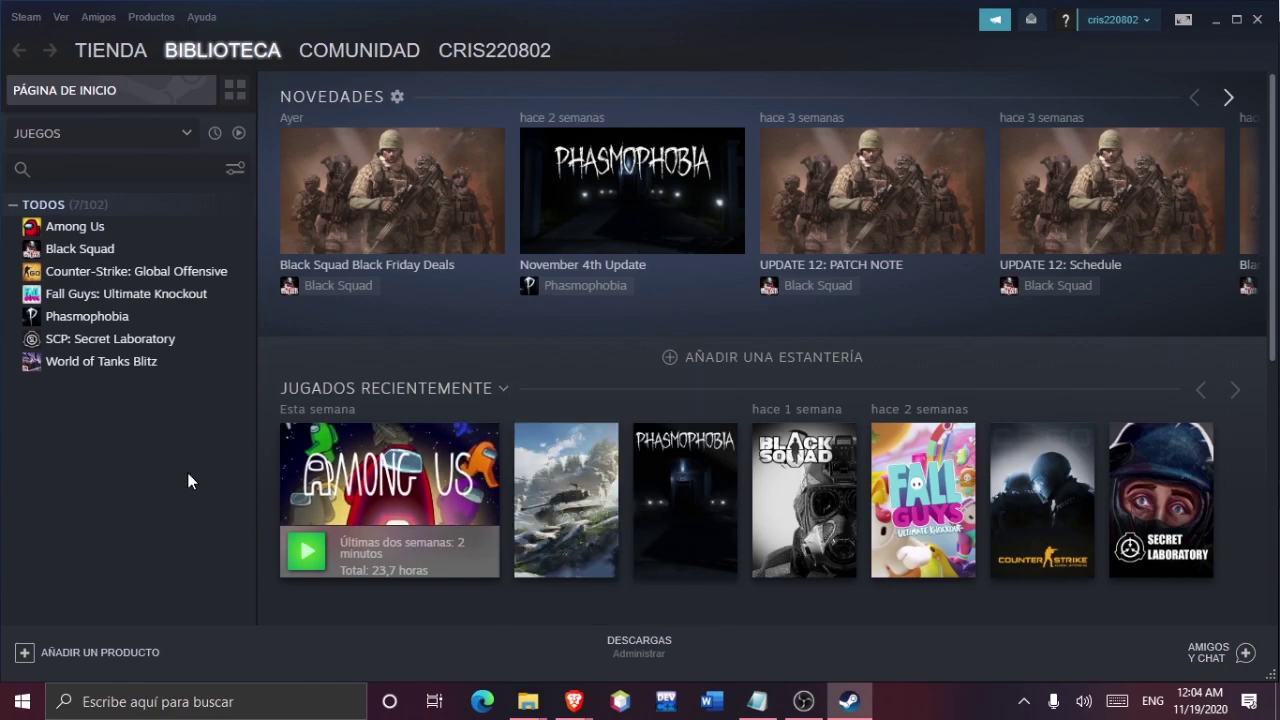
Step: Open the local files folder of Among Us from the Steam library and maximize its window
right_click(133, 233)
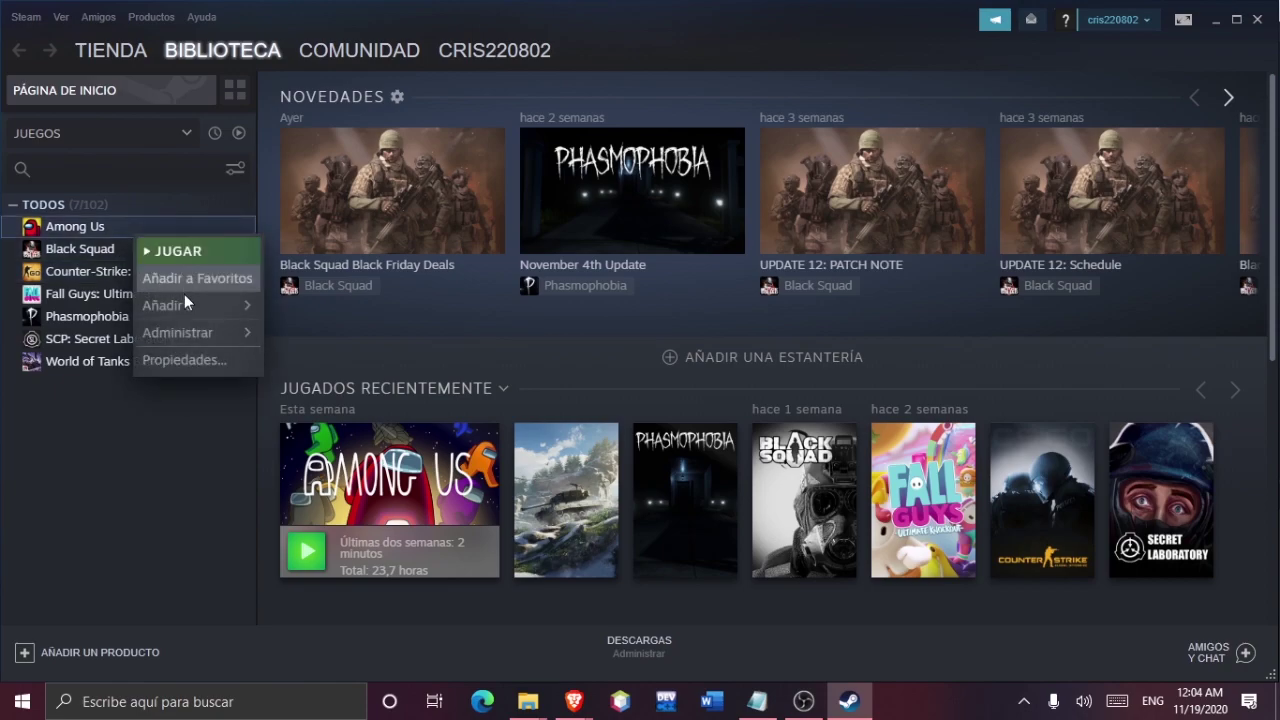
mouse_move(225, 332)
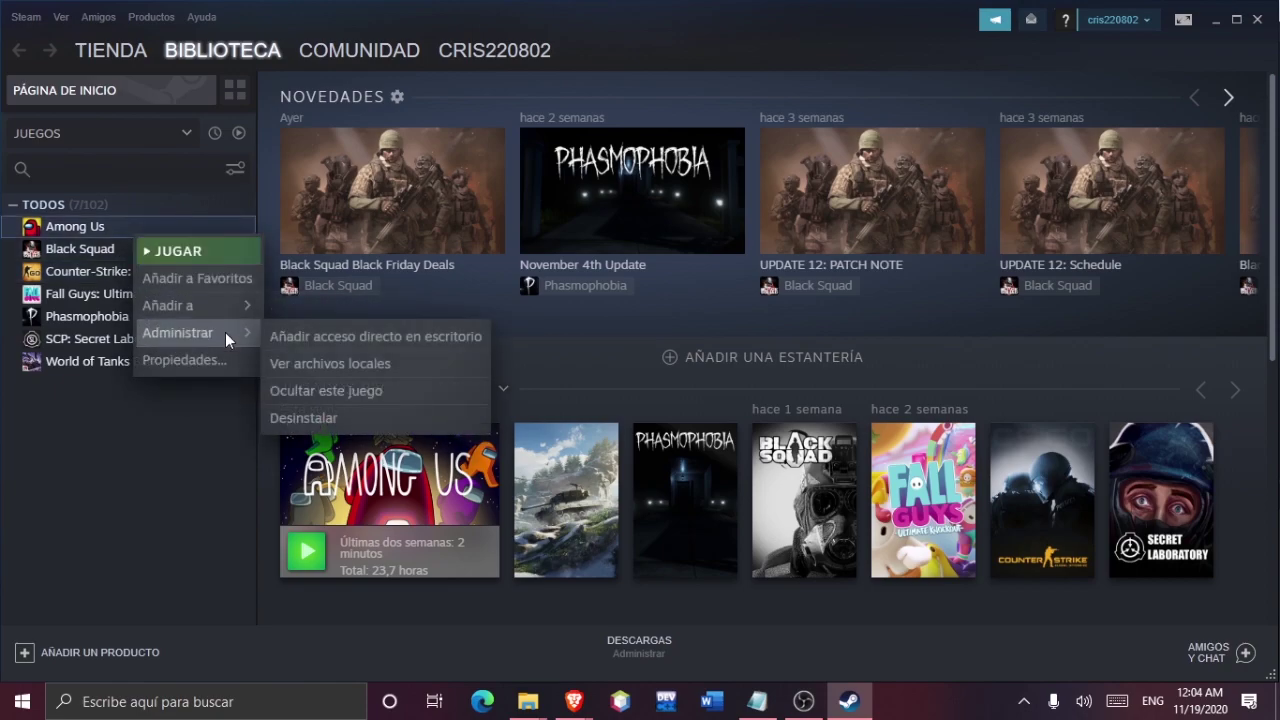
left_click(318, 365)
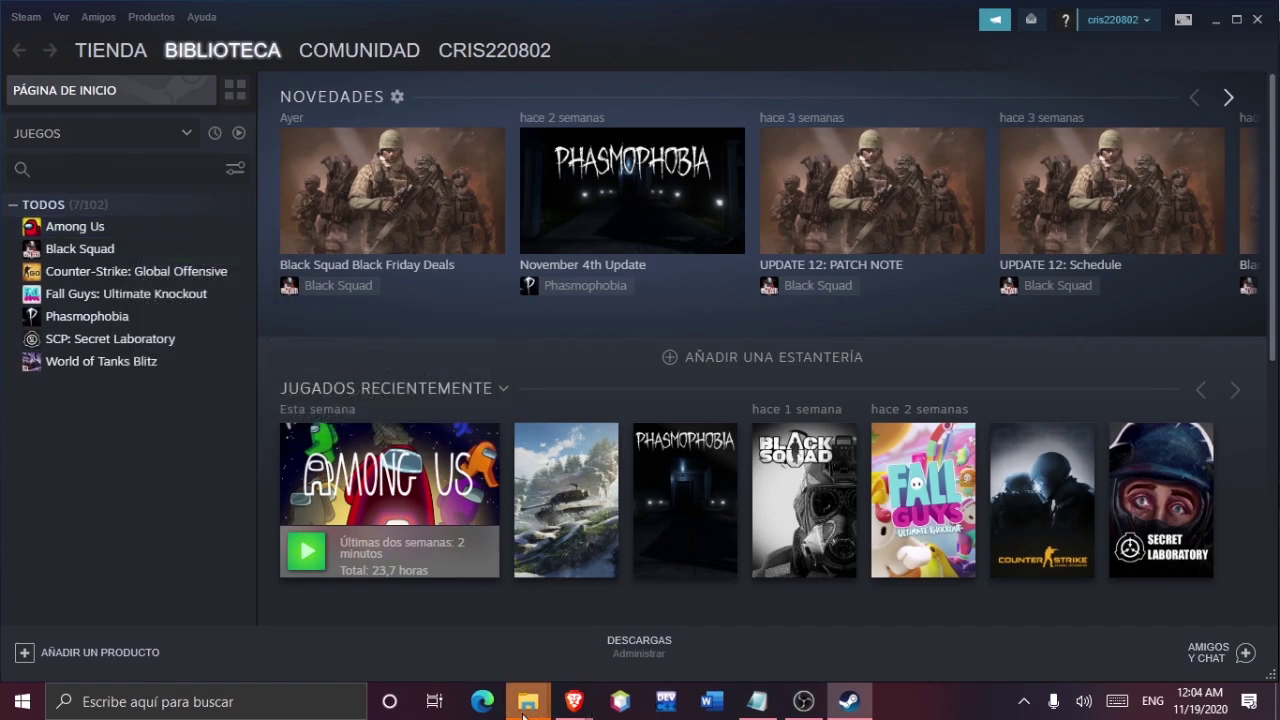
mouse_move(528, 700)
left_click(671, 640)
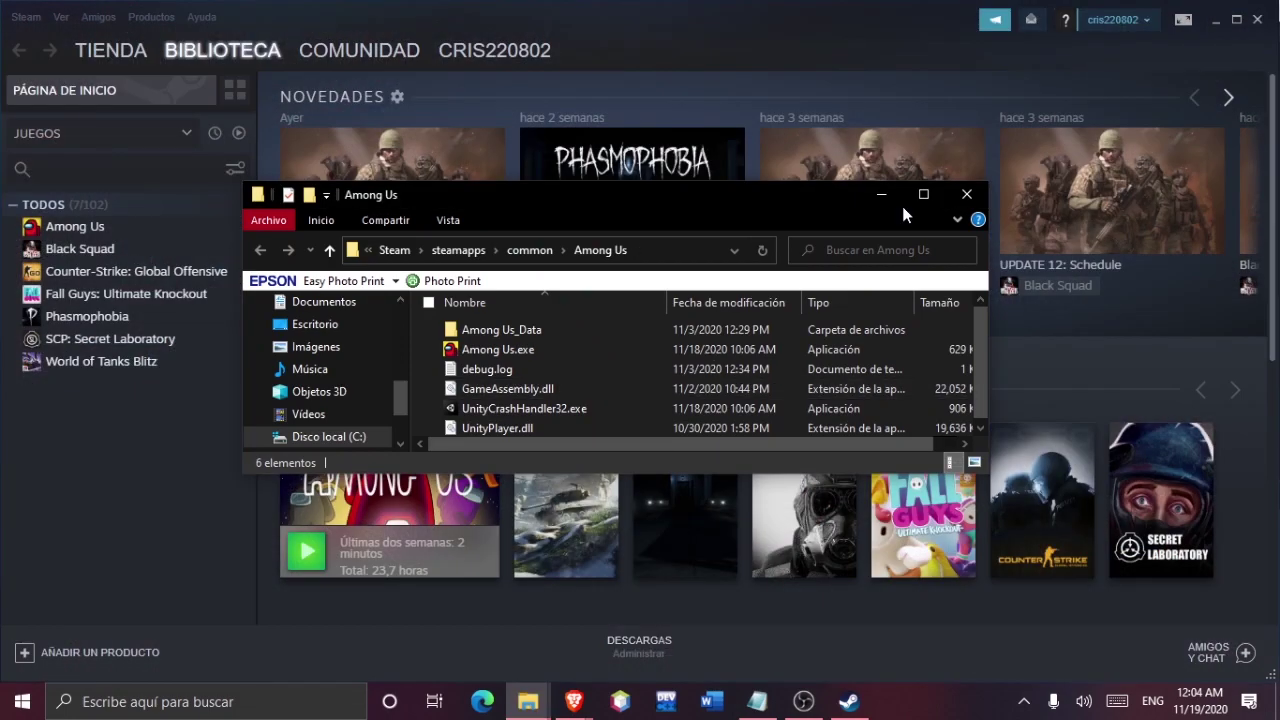
left_click(923, 194)
Step: Select all files and folders in the Among Us game folder
left_click_drag(335, 92, 503, 280)
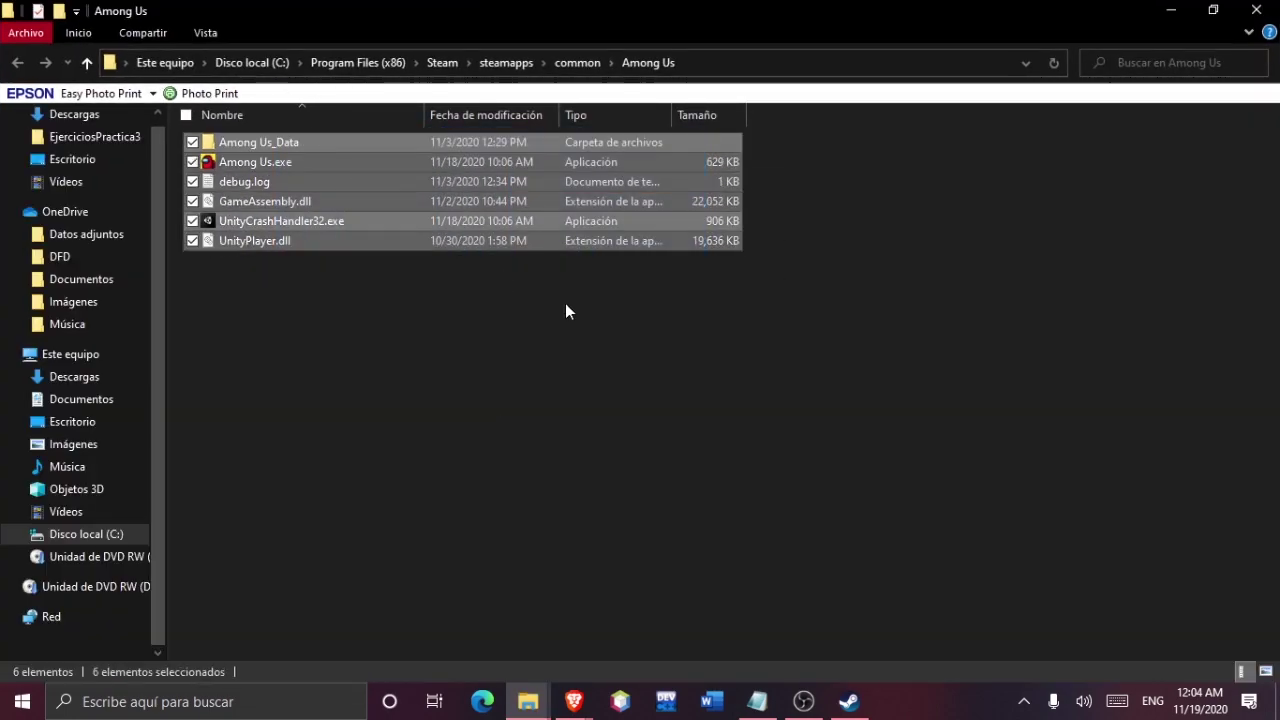
left_click(805, 307)
left_click_drag(866, 275, 368, 132)
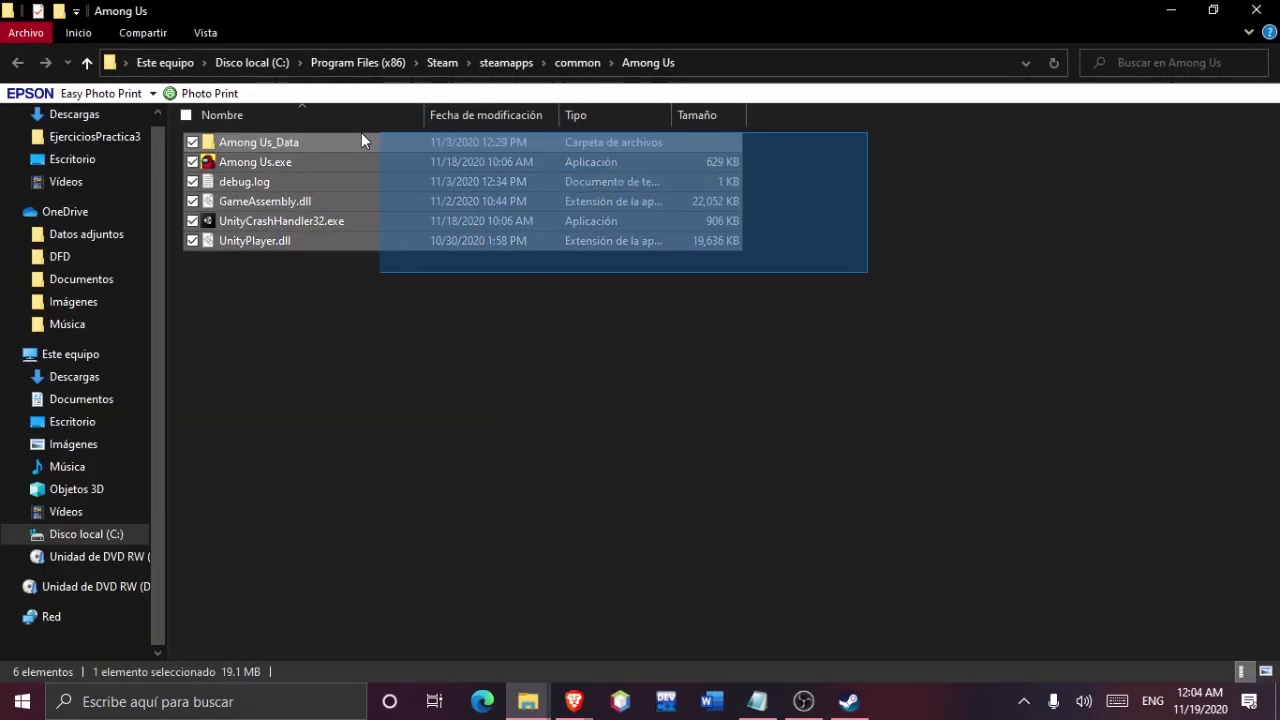
left_click(825, 296)
left_click_drag(710, 237, 212, 116)
left_click(765, 325)
left_click_drag(765, 325, 320, 112)
left_click(870, 280)
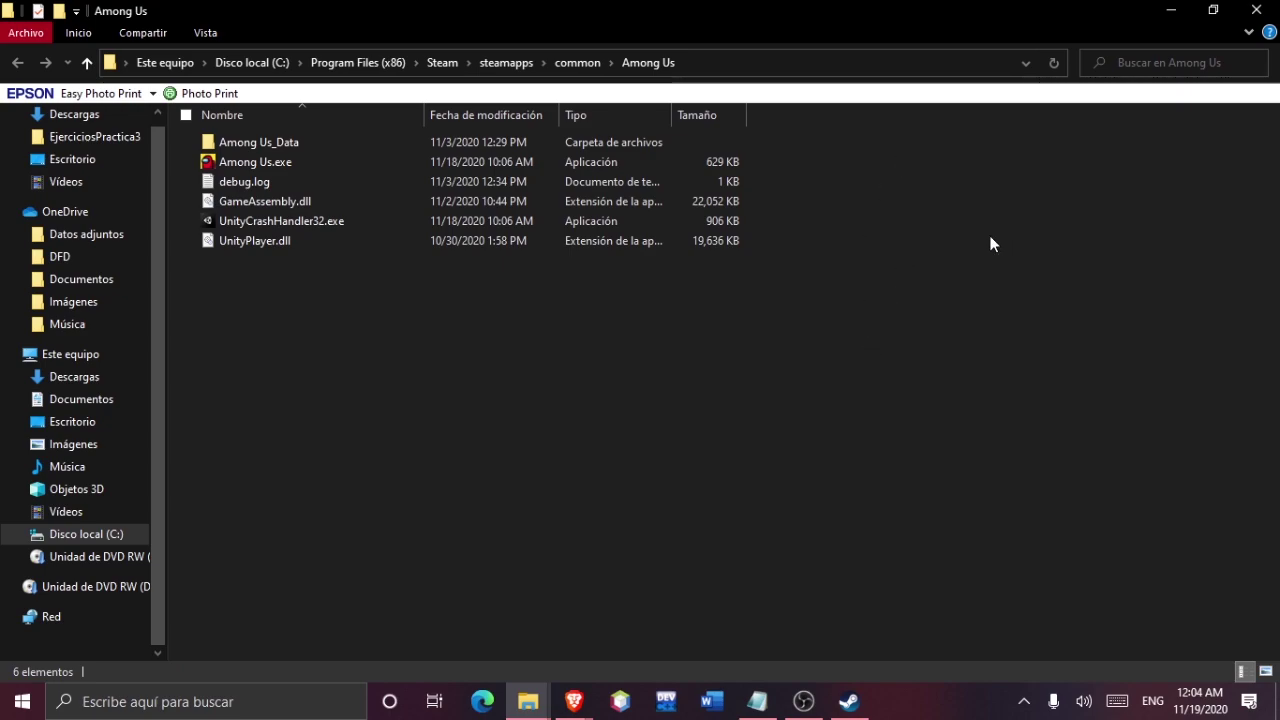
left_click_drag(938, 411, 255, 100)
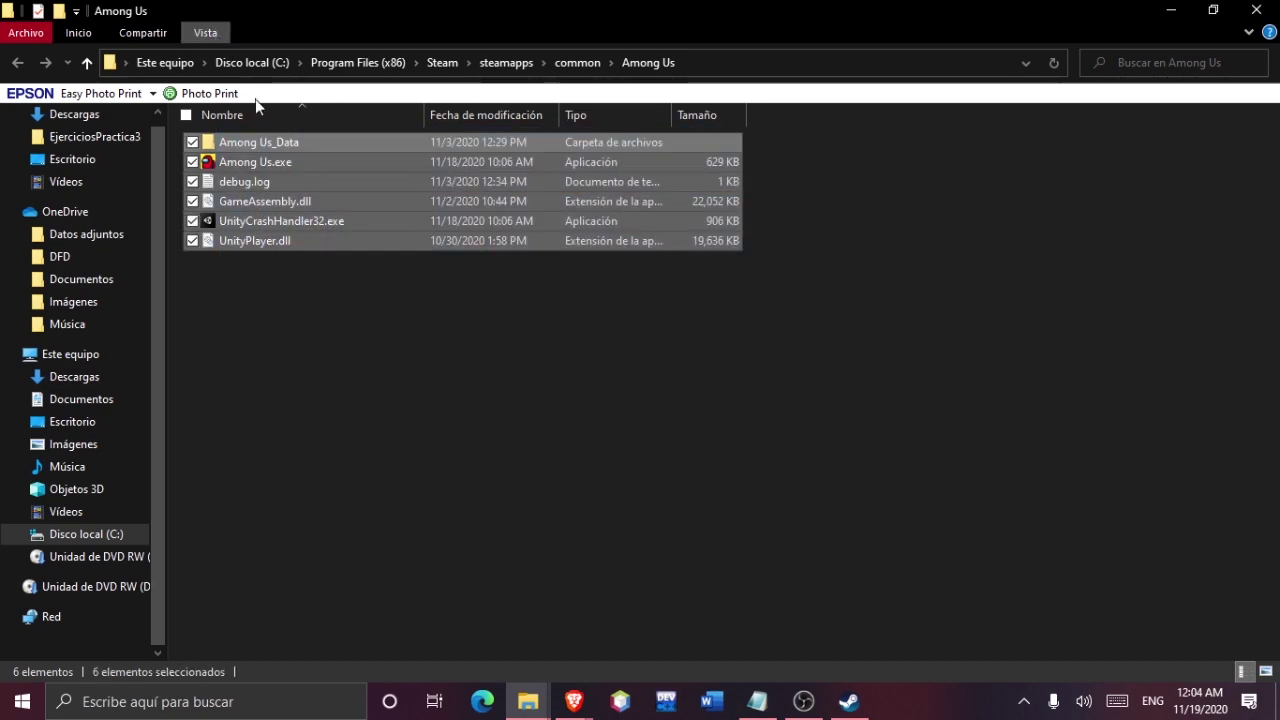
Step: Clear the file selection and open the Among Us_Data folder inside the game folder
left_click(806, 359)
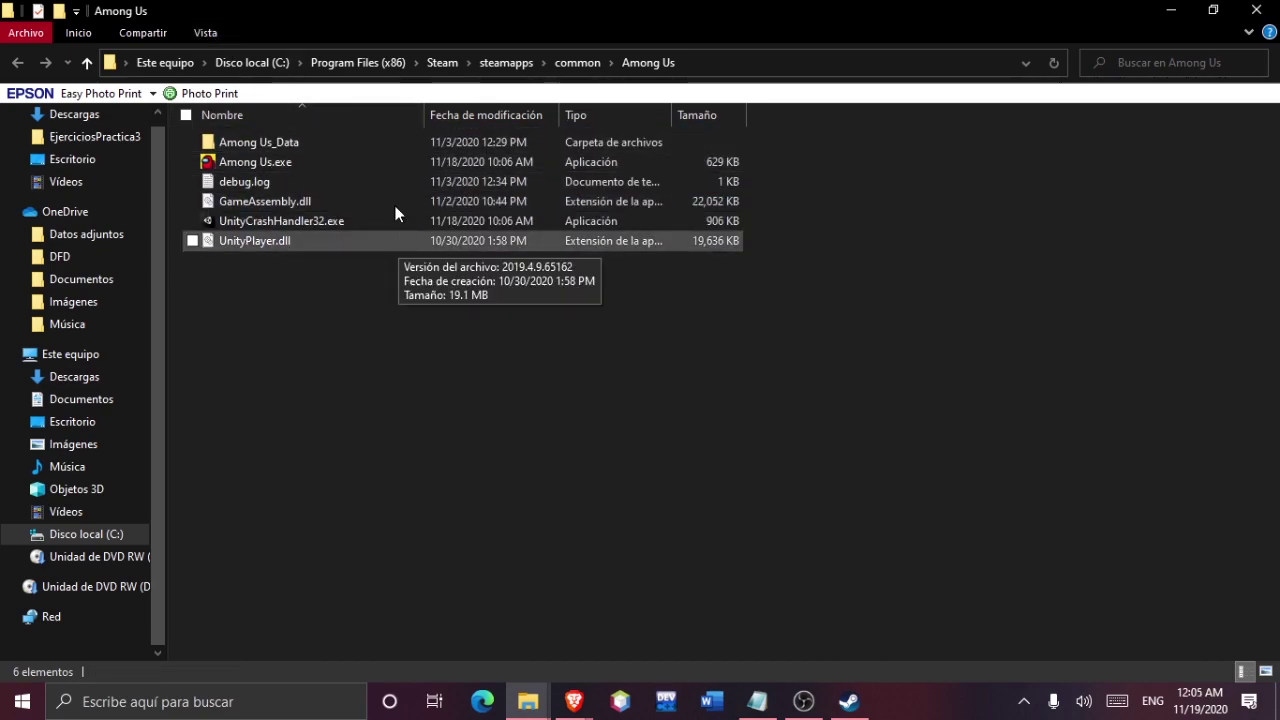
double_click(294, 146)
scroll(757, 303, "down", 2)
scroll(754, 324, "up", 2)
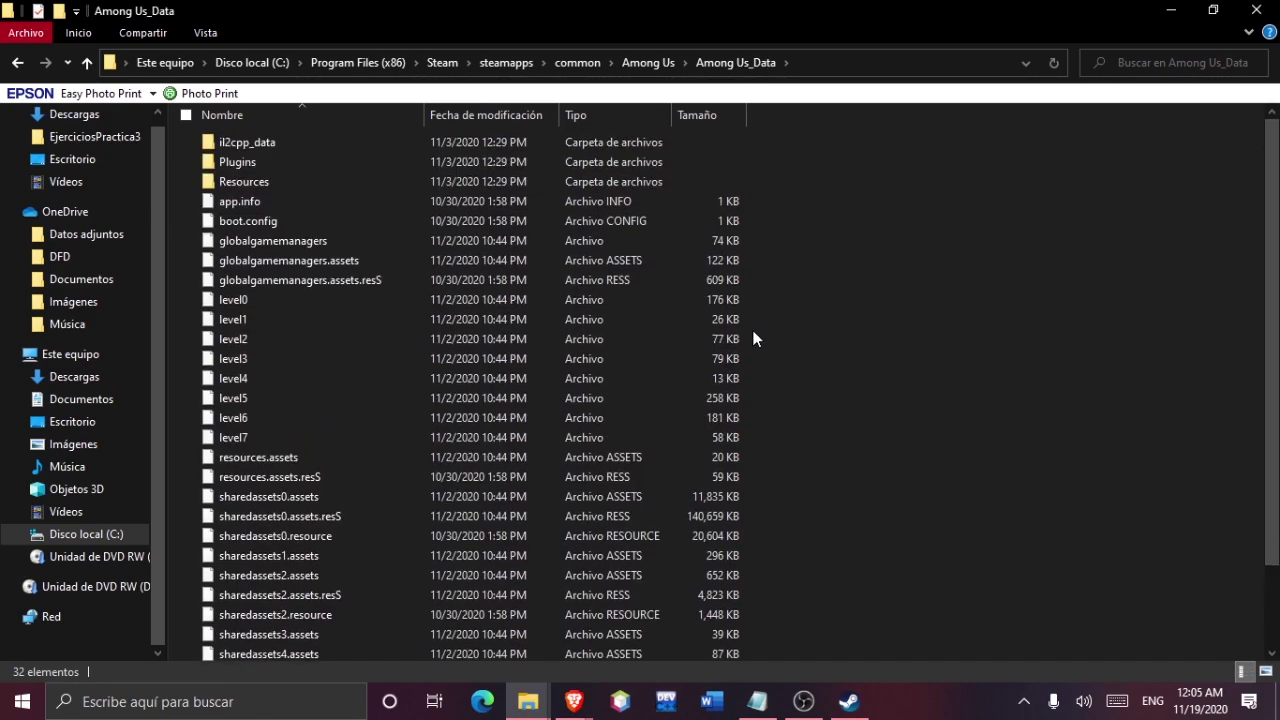
Step: Move globalgamemanagers.assets and sharedassets0.assets from the Mod Minecraft Among Us TFC folder into Among Us_Data, replacing the existing files
mouse_move(530, 700)
left_click(556, 645)
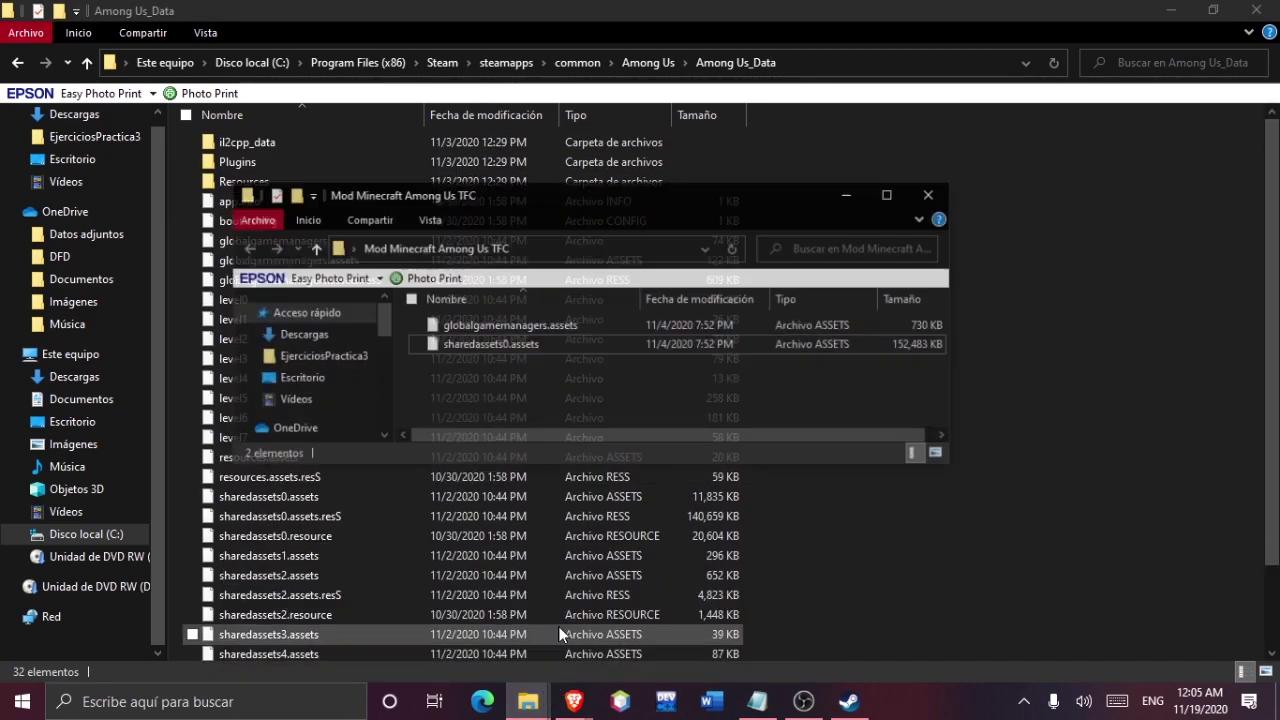
left_click_drag(655, 172, 1069, 182)
left_click(1000, 335)
left_click(952, 318, "ctrl")
left_click_drag(603, 381, 487, 402)
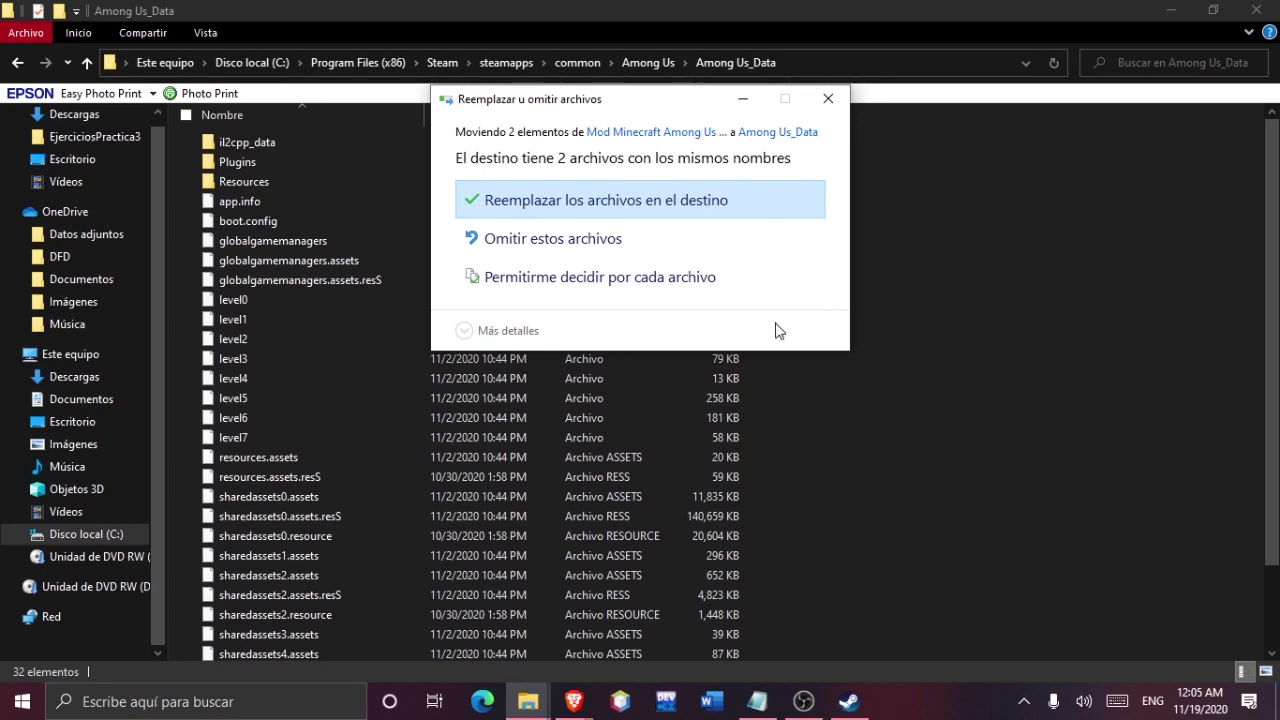
left_click(540, 198)
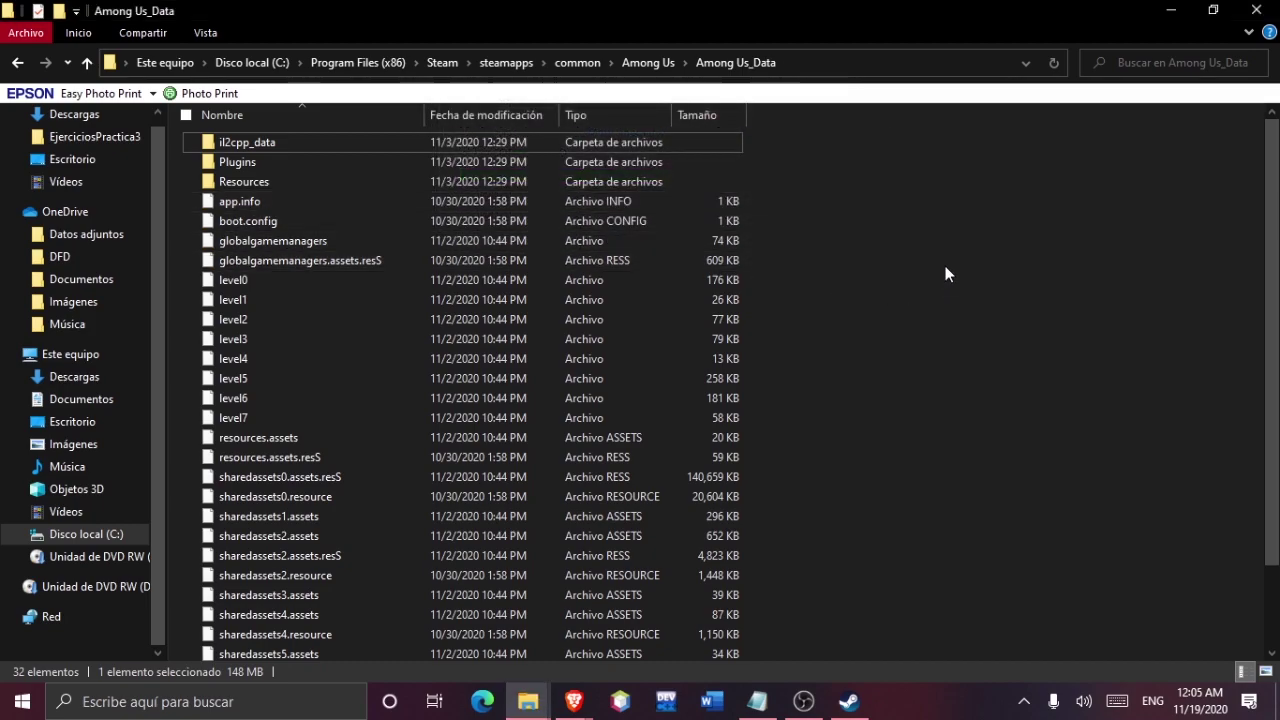
Step: Close the Among Us_Data window and the emptied mod folder window, and show the desktop
left_click(1266, 11)
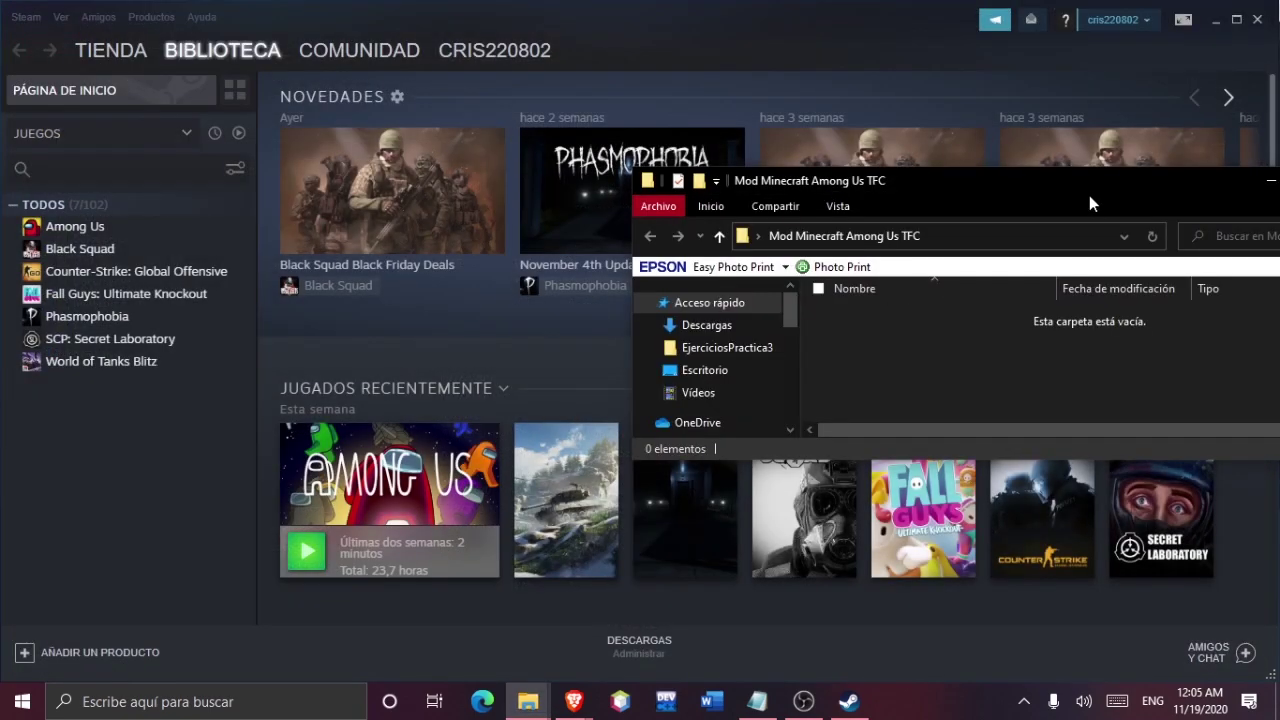
left_click_drag(1089, 196, 732, 251)
left_click(995, 240)
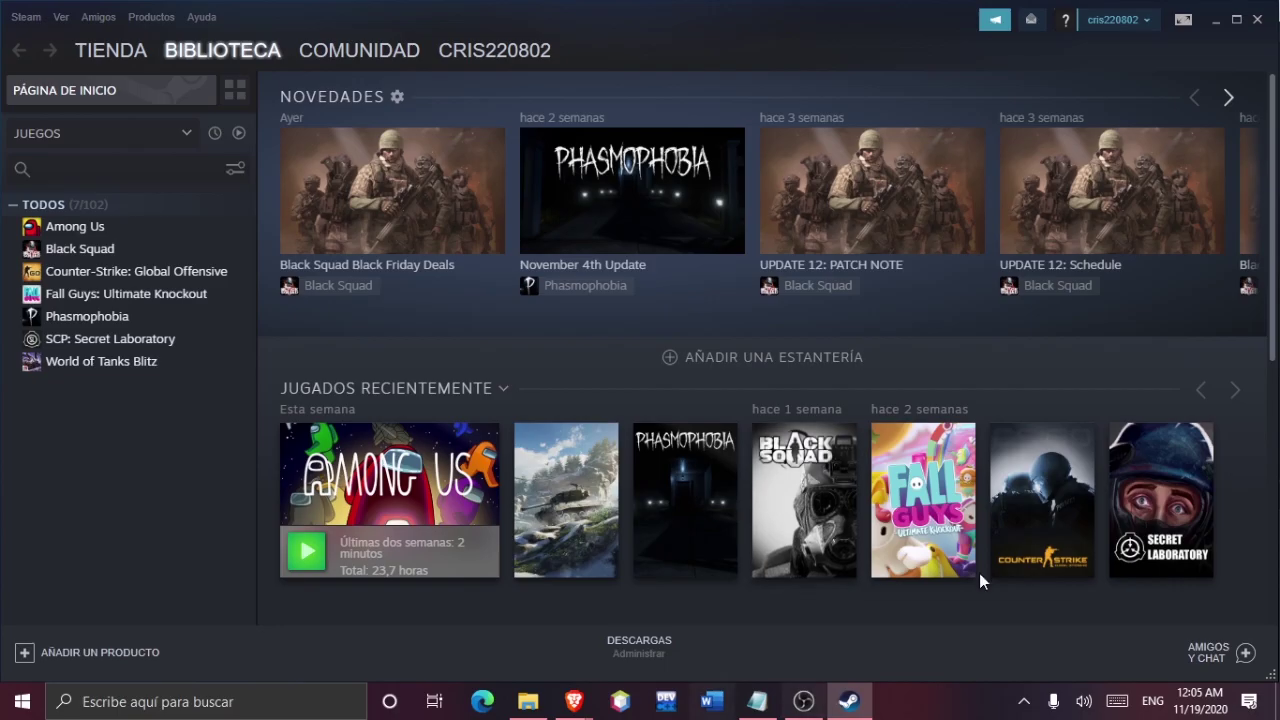
key("super+d")
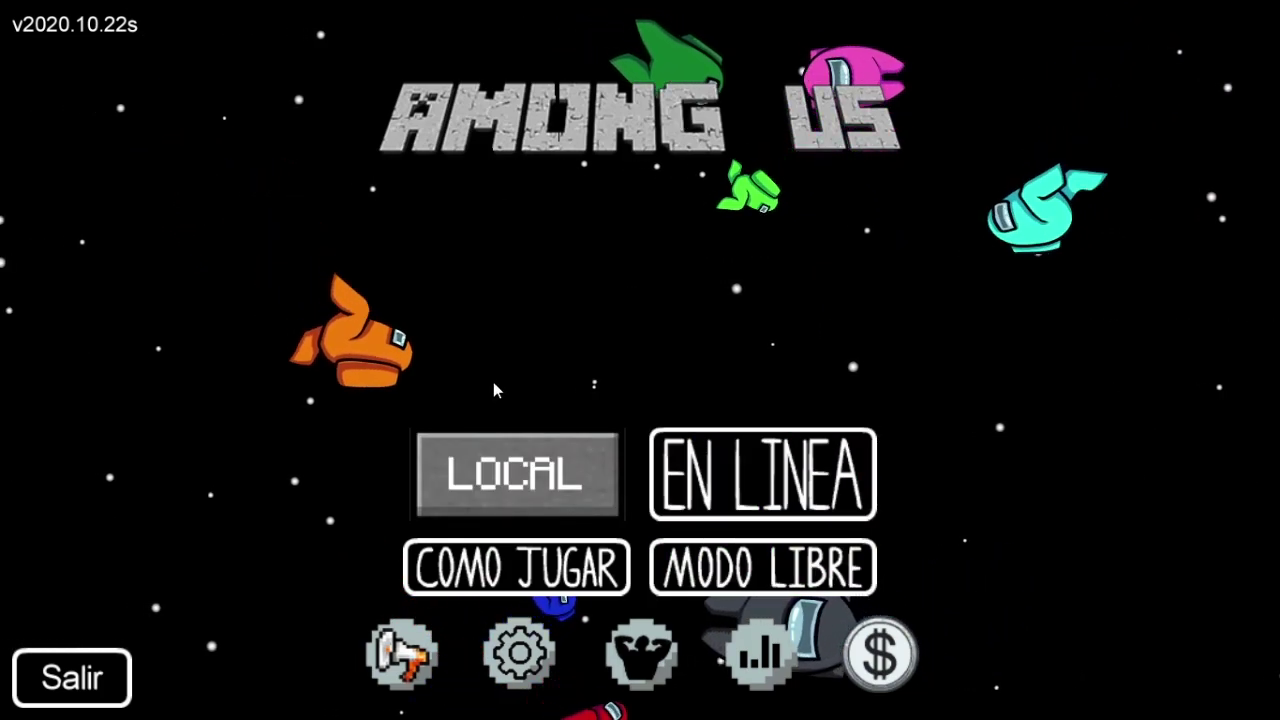
Step: Find a public online match in Among Us and join a listed game on The Skeld with 2 impostors
left_click(843, 462)
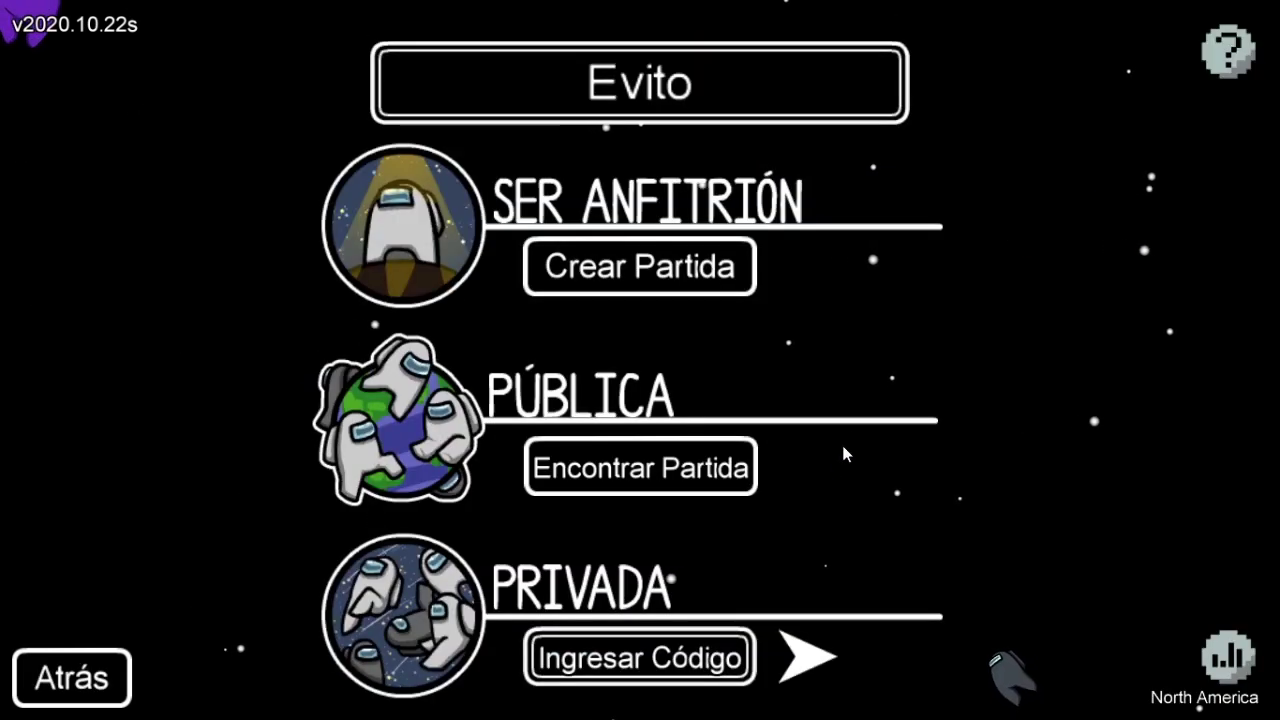
left_click(621, 472)
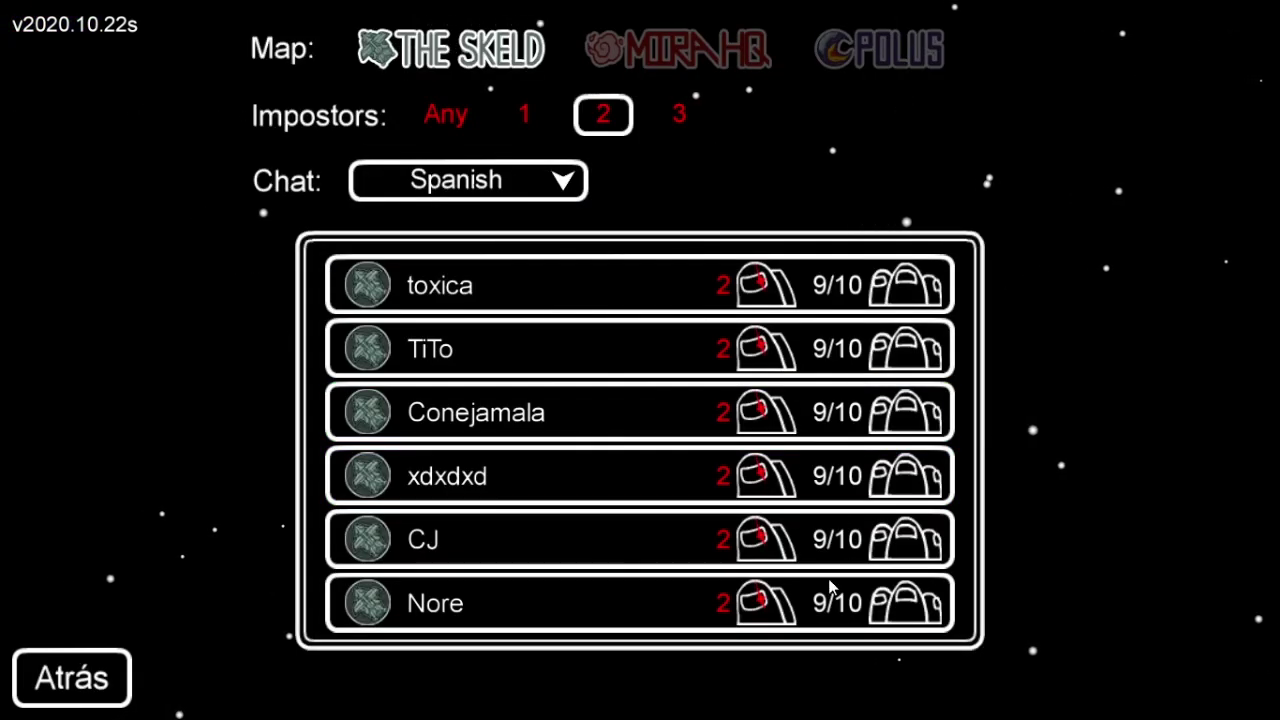
scroll(800, 560, "down", 5)
left_click(831, 520)
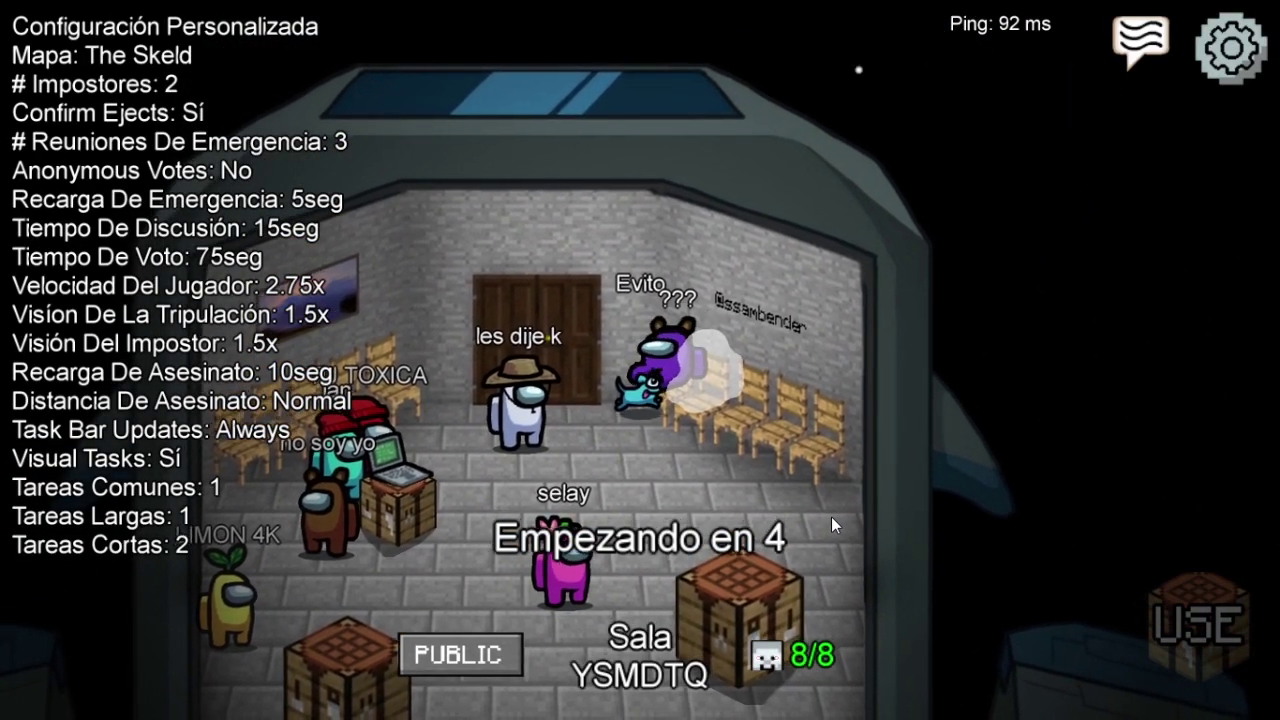
Step: Walk the character around the lobby to examine its Minecraft textures while the match starts
key("a")
key("s")
key("s")
key("w")
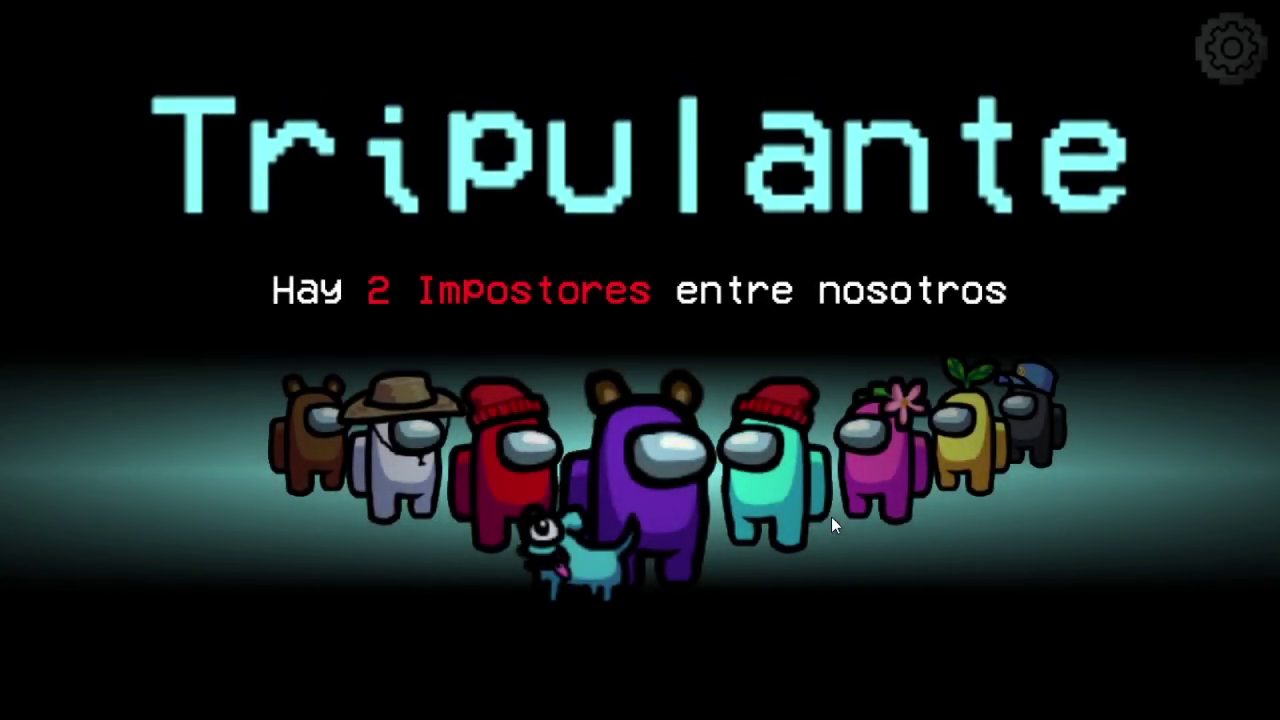
Step: Walk the character from the cafeteria through the lower engine and storage and back to the cafeteria to examine the modded textures
key("a")
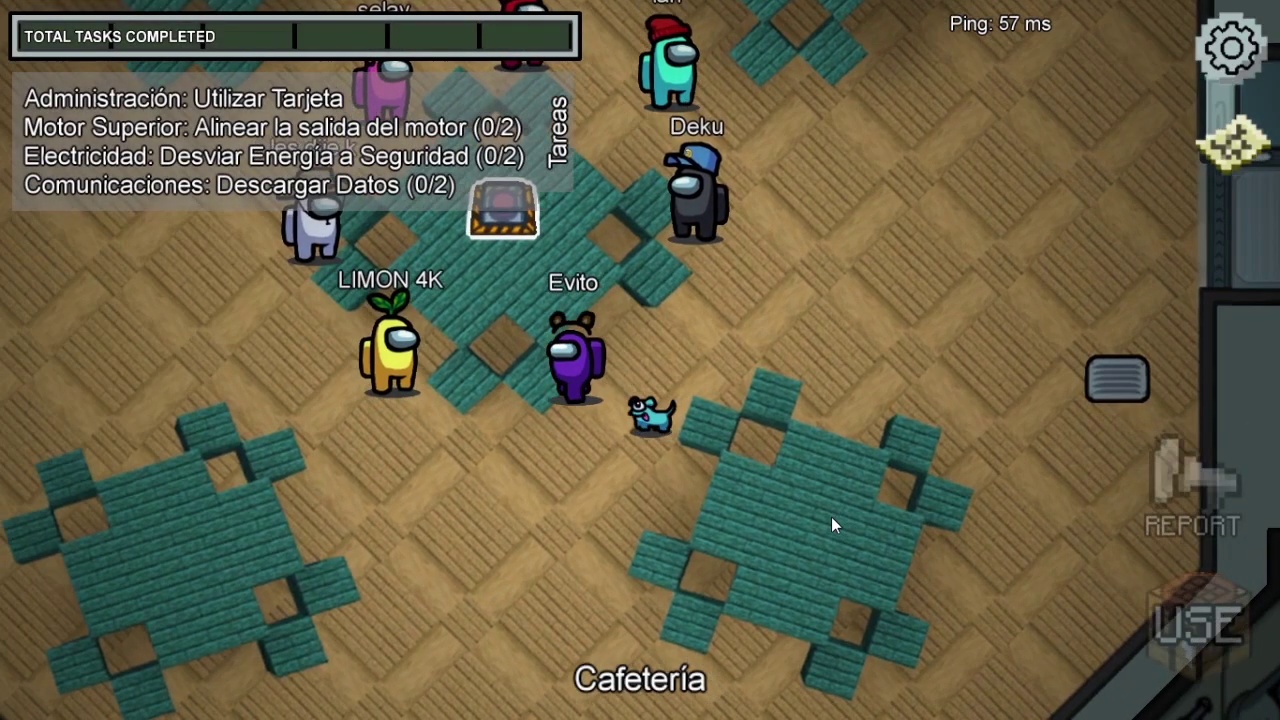
key("a")
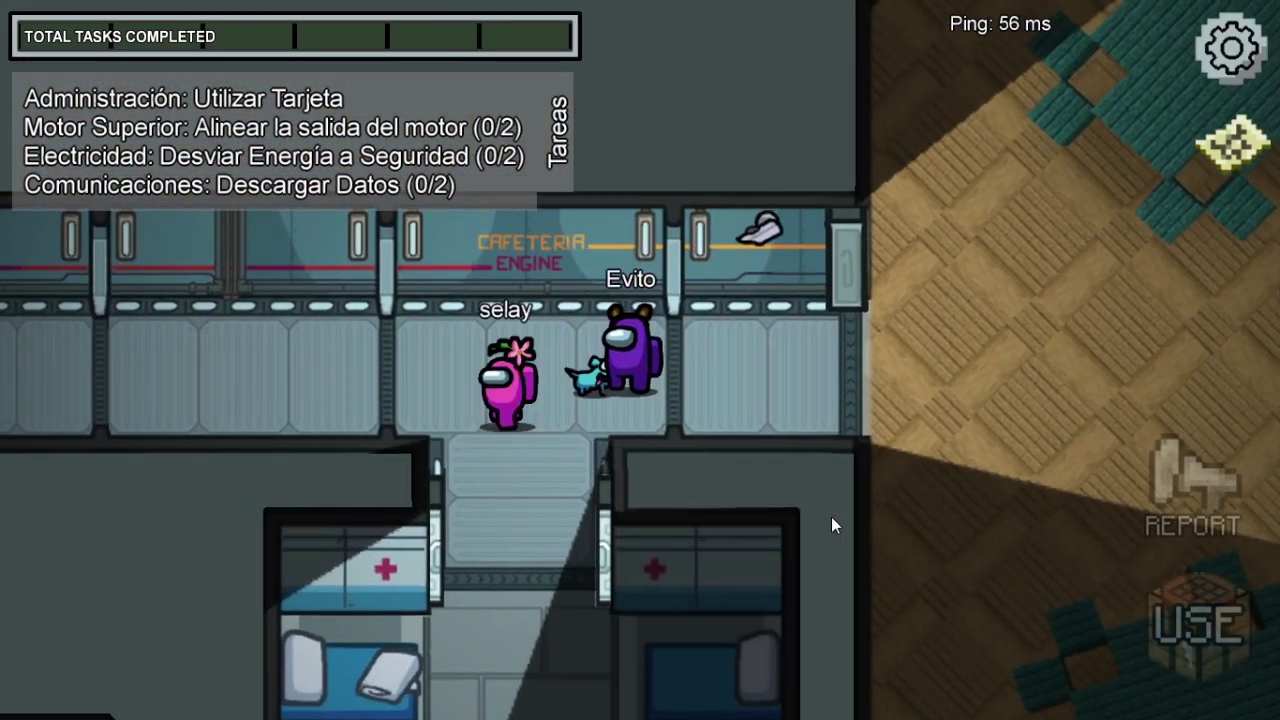
key("s")
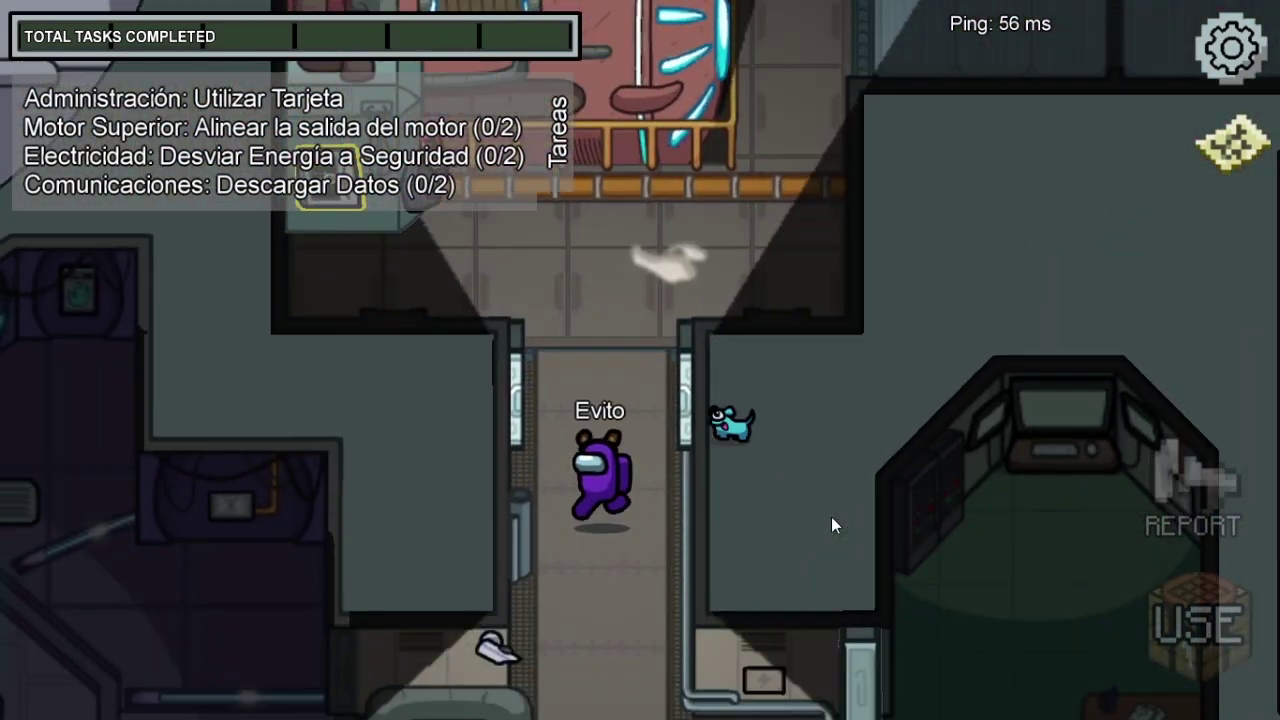
key("s")
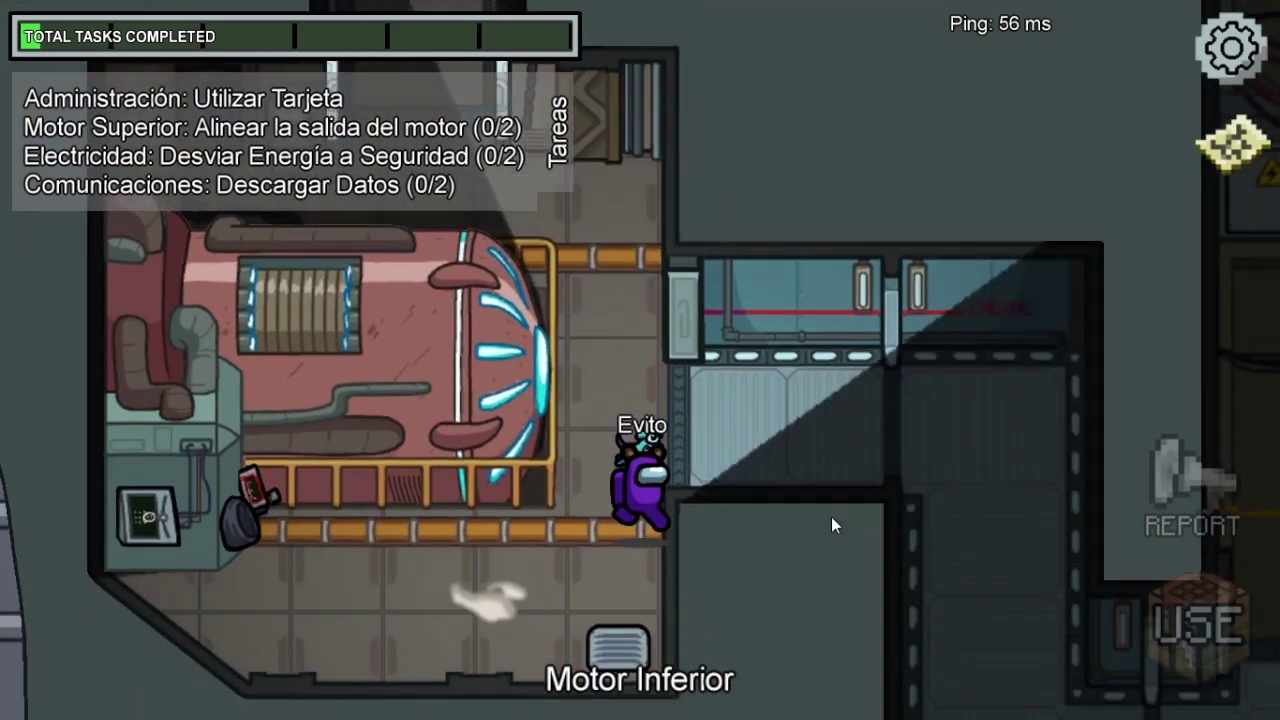
key("d")
key("w")
key("s")
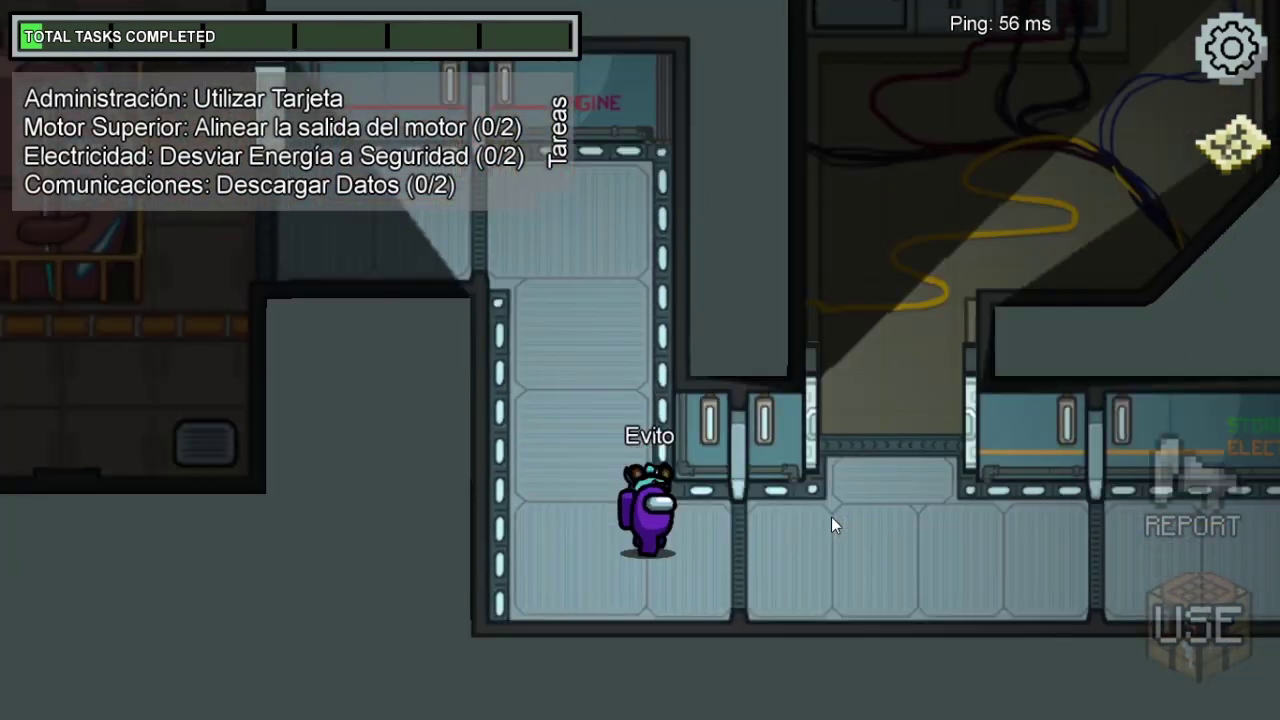
key("d")
key("w")
key("w")
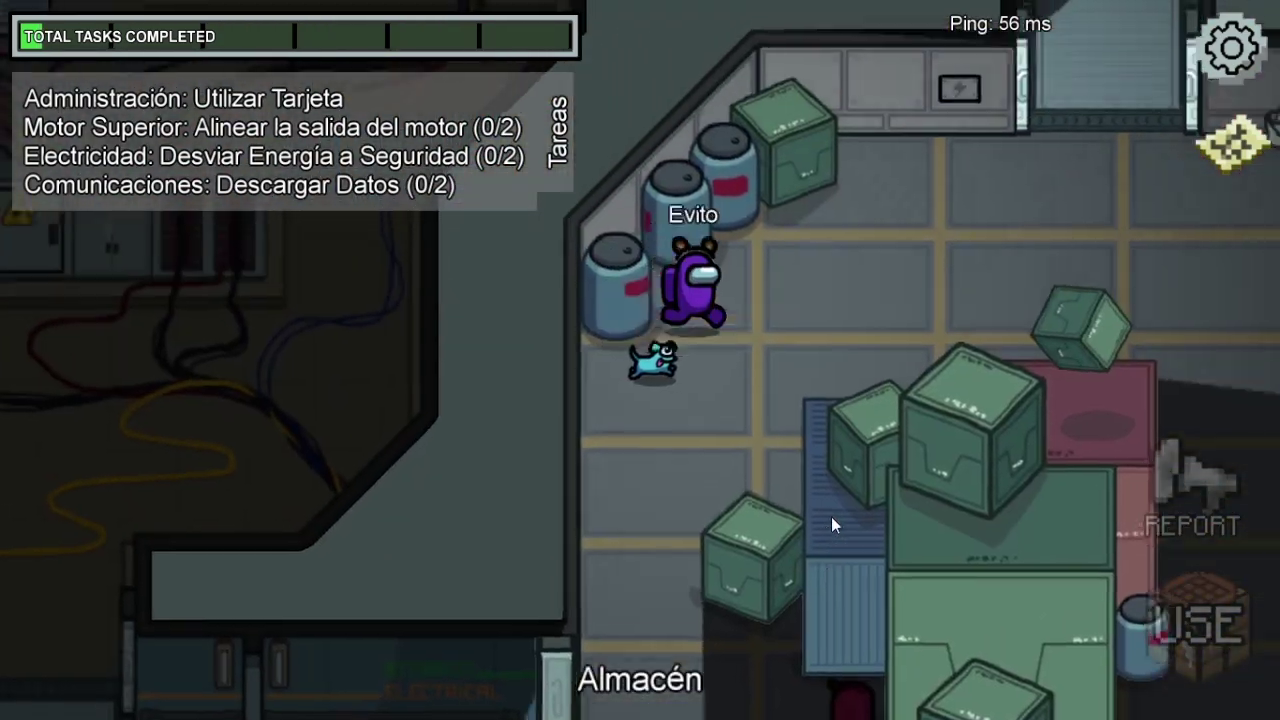
key("w")
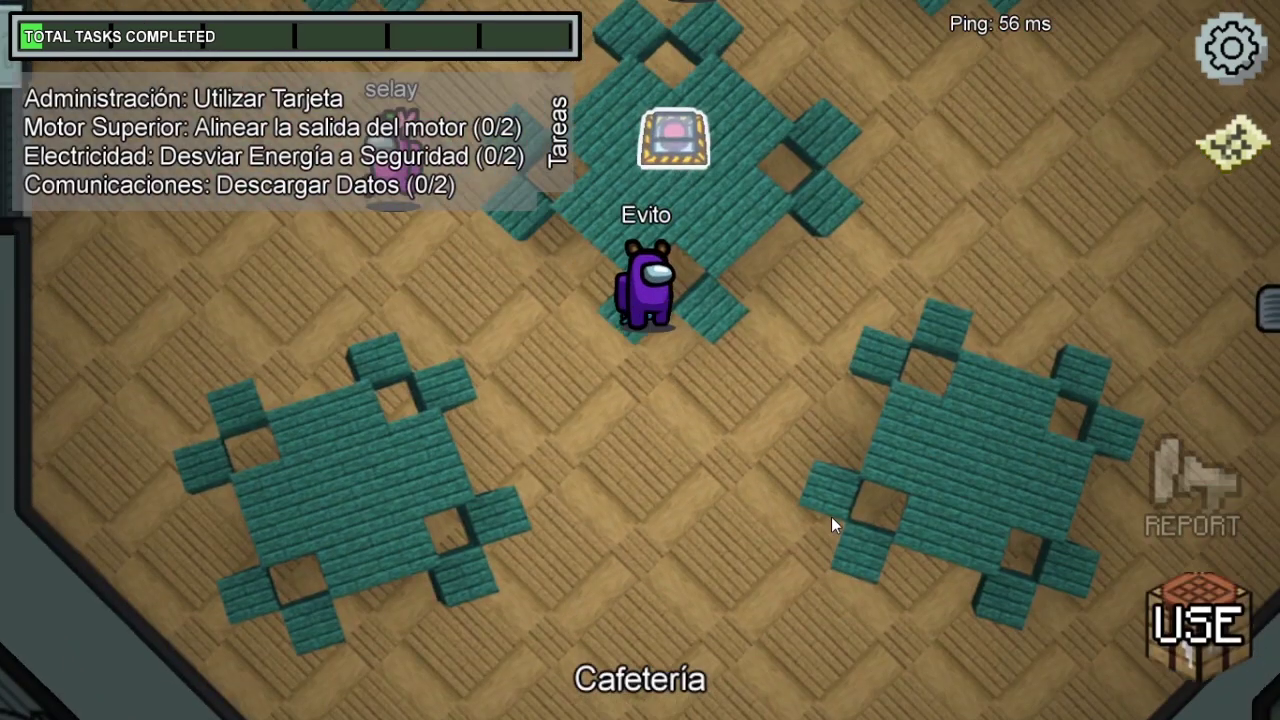